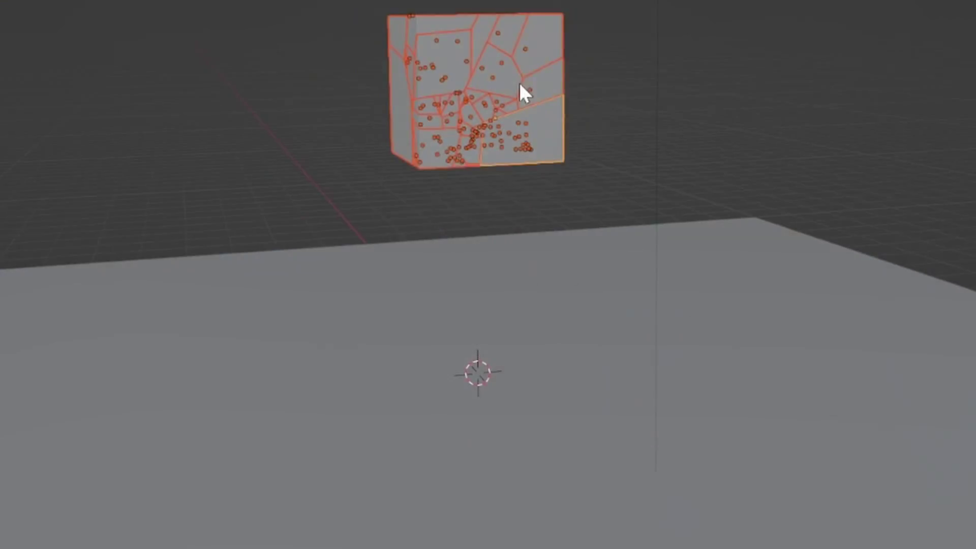
# Step: Add rigid bodies to all the fractured cube pieces and play the simulation of them falling onto the plane
pyautogui.press('space')
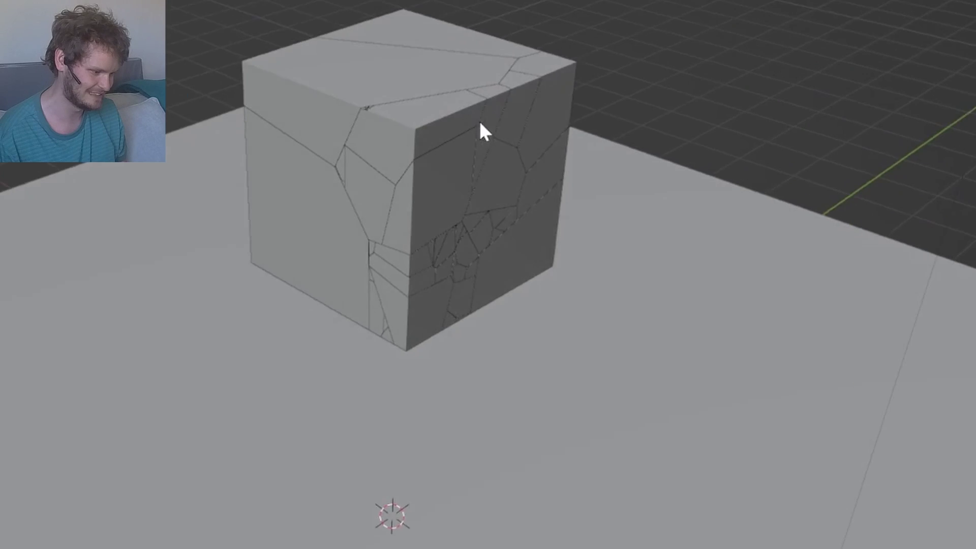
pyautogui.moveTo(479, 122); pyautogui.dragTo(413, 62, button='middle')
pyautogui.moveTo(133, 23); pyautogui.dragTo(541, 325)
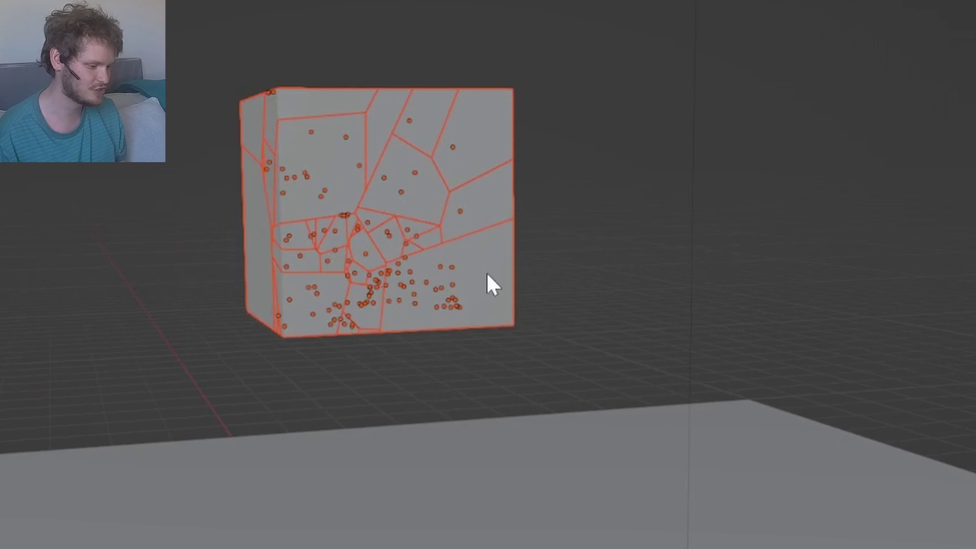
pyautogui.press('F3')
pyautogui.write('add rigid bod')
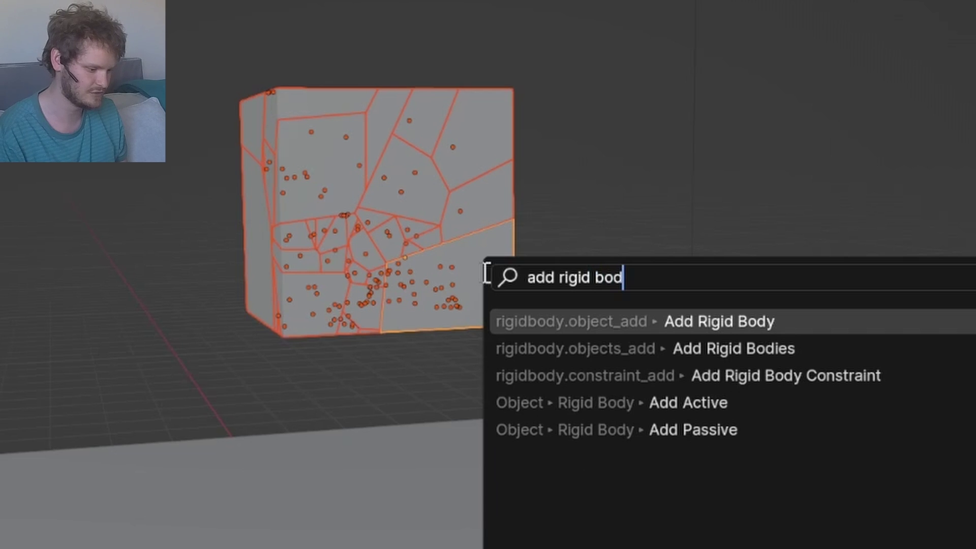
pyautogui.press('Down')
pyautogui.press('Return')
pyautogui.press('space')
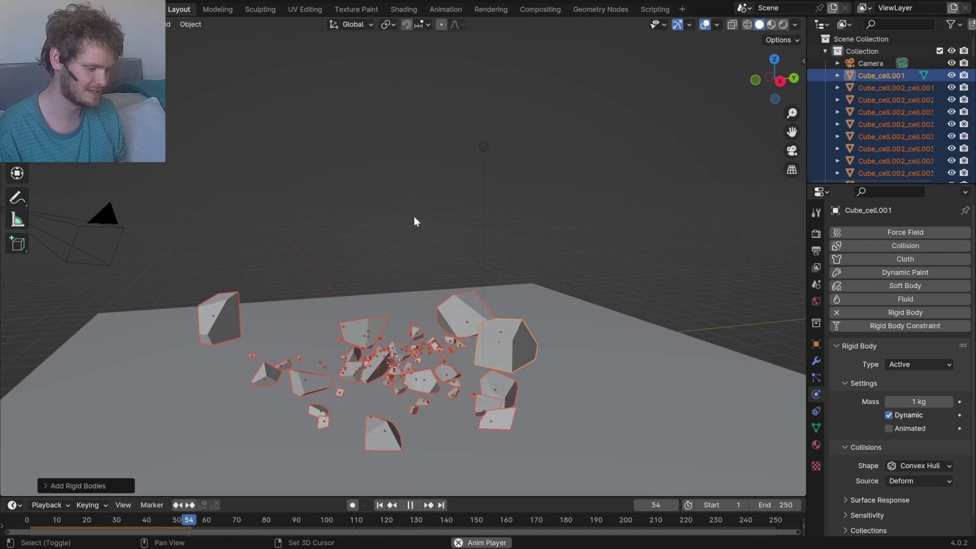
pyautogui.scroll(5, 414, 216)
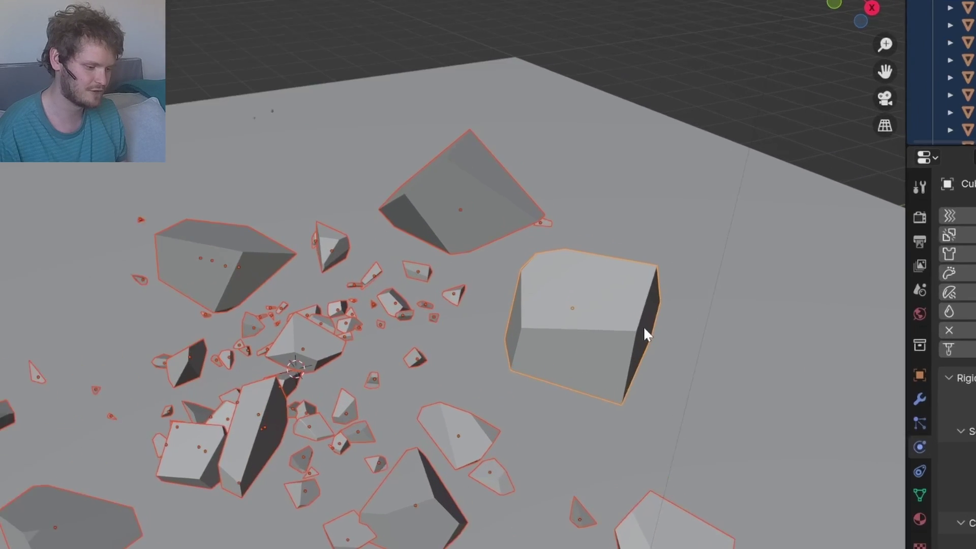
pyautogui.moveTo(644, 329); pyautogui.dragTo(537, 335)
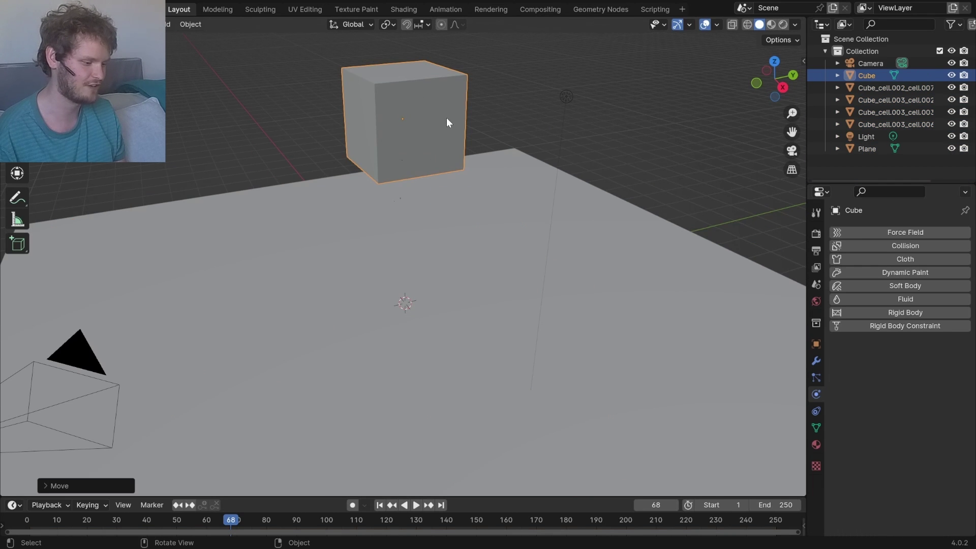
# Step: Apply Quick Explode to the intact cube and clear the Particle UV setting of its Explode modifier
pyautogui.press('F3')
pyautogui.write('quick')
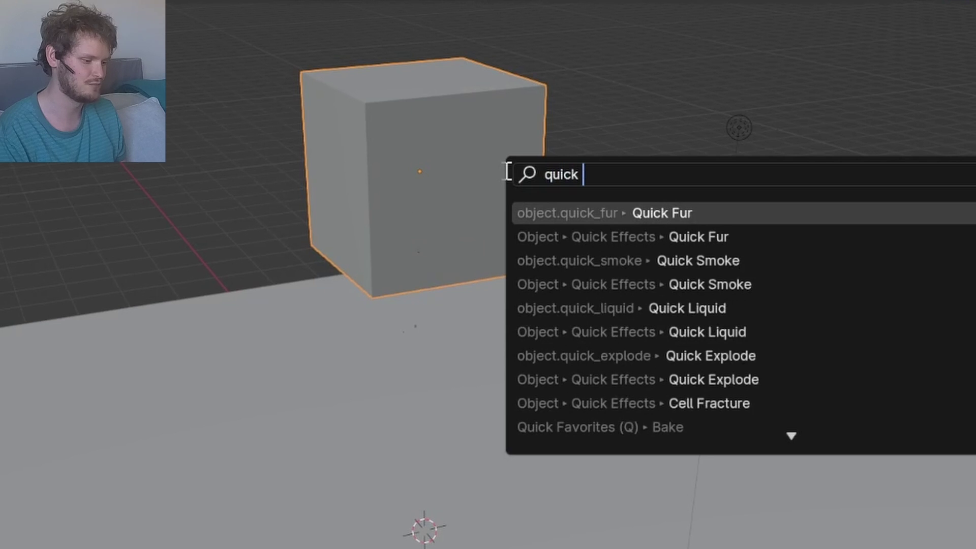
pyautogui.write(' exp')
pyautogui.press('Return')
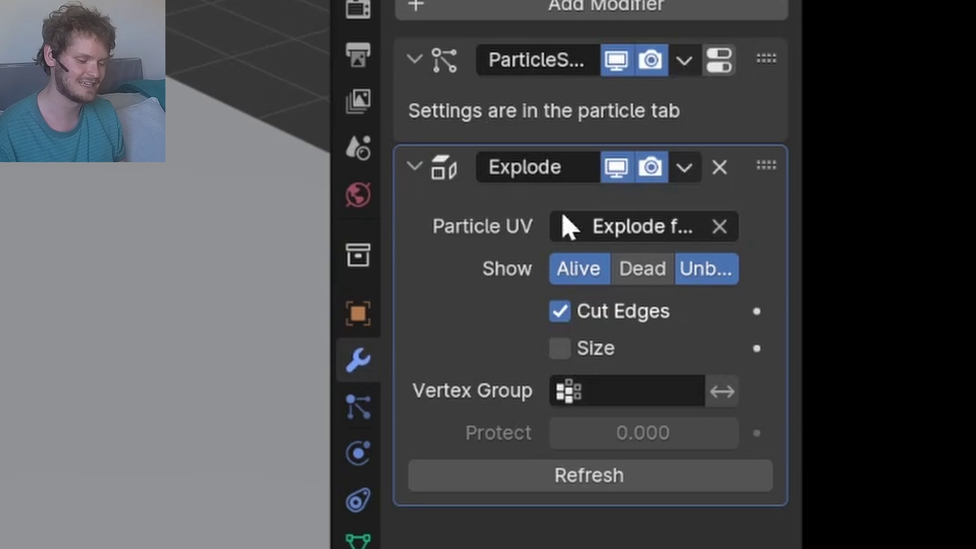
pyautogui.click(718, 226)
pyautogui.moveTo(642, 240); pyautogui.dragTo(445, 203, button='middle')
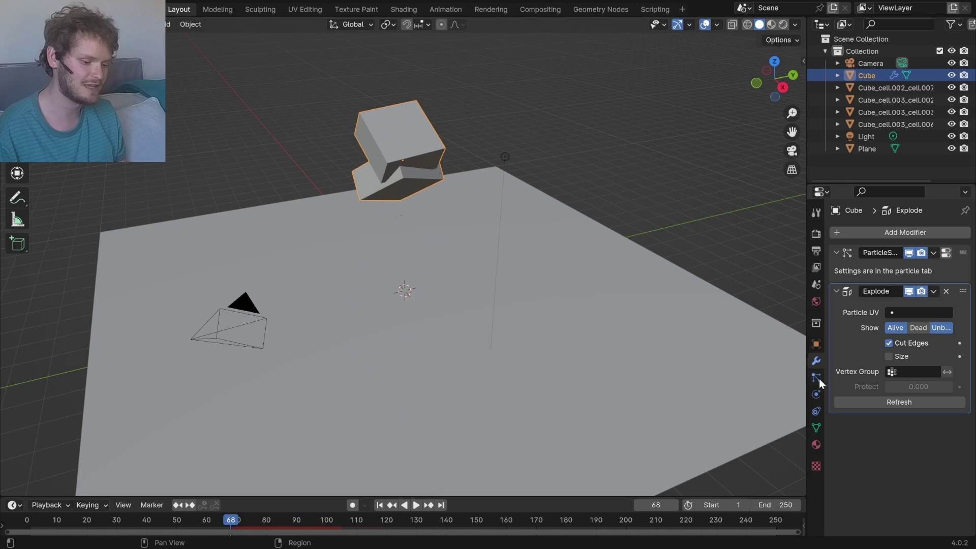
# Step: Remove the ground plane's rigid body and give it Collision physics instead
pyautogui.click(819, 379)
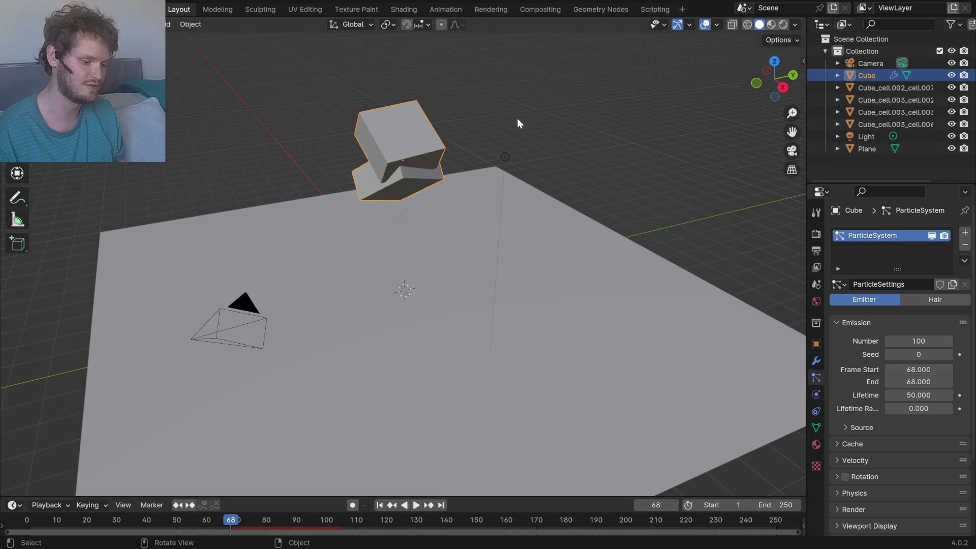
pyautogui.click(815, 394)
pyautogui.click(496, 339)
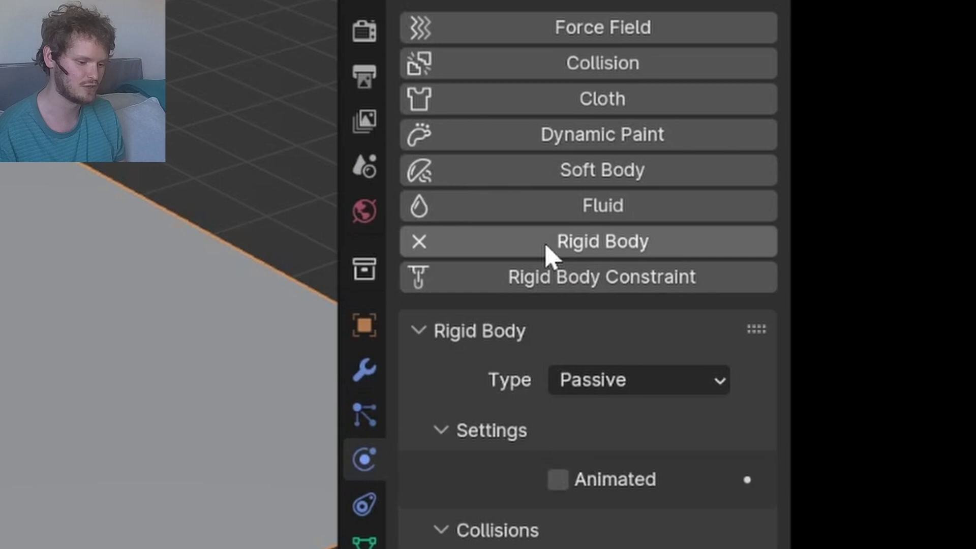
pyautogui.click(884, 313)
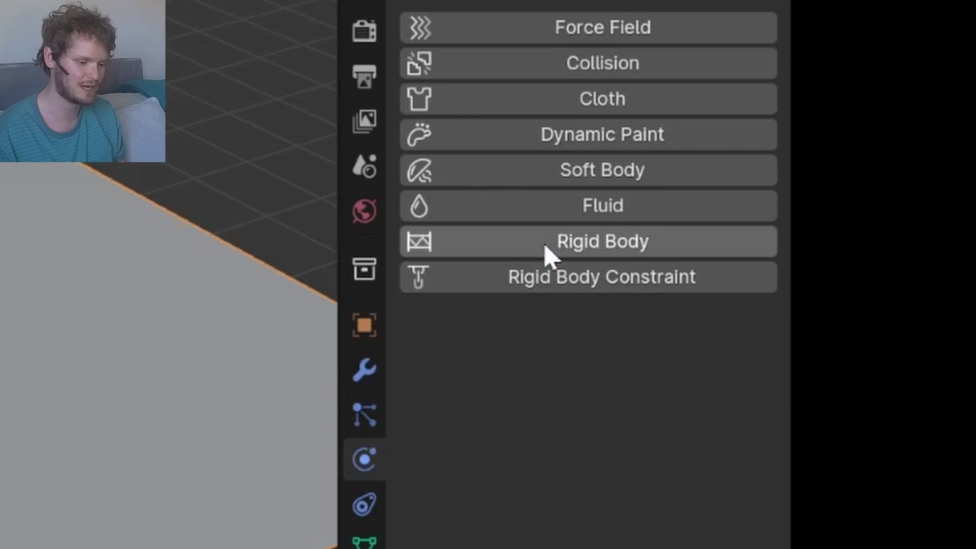
pyautogui.click(595, 66)
# Step: Set the plane's particle collision damping to 0.751, friction to 0.691 and stickiness to 1.7
pyautogui.moveTo(566, 548); pyautogui.dragTo(686, 548)
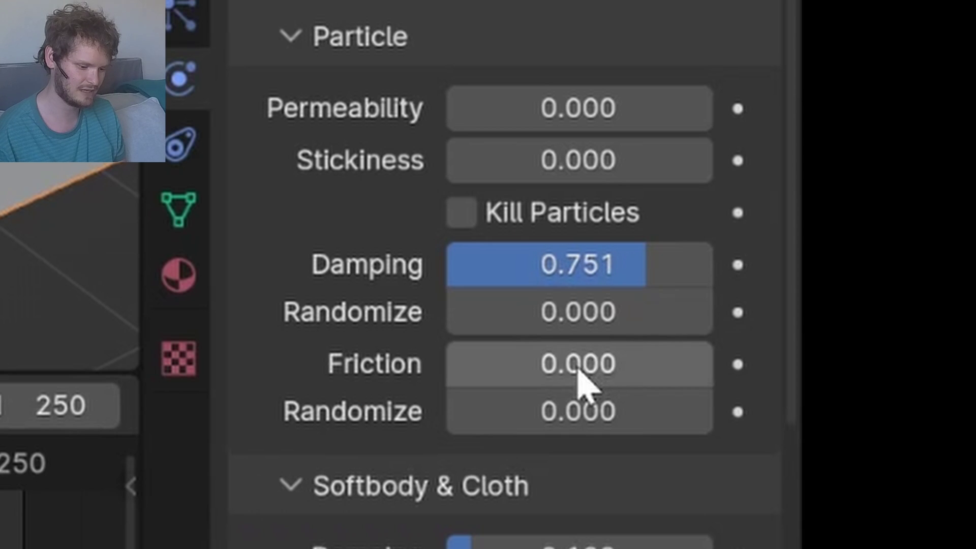
pyautogui.moveTo(579, 384); pyautogui.dragTo(630, 384)
pyautogui.click(546, 170)
pyautogui.write('1.7')
pyautogui.press('Return')
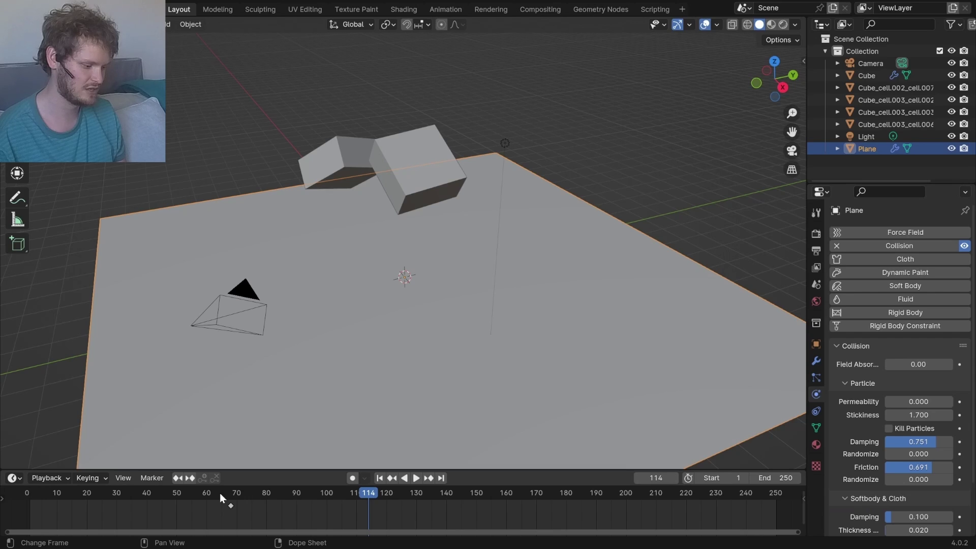
# Step: Play the explosion from just before it starts and inspect the separated cube pieces at frame 72
pyautogui.click(220, 493)
pyautogui.press('space')
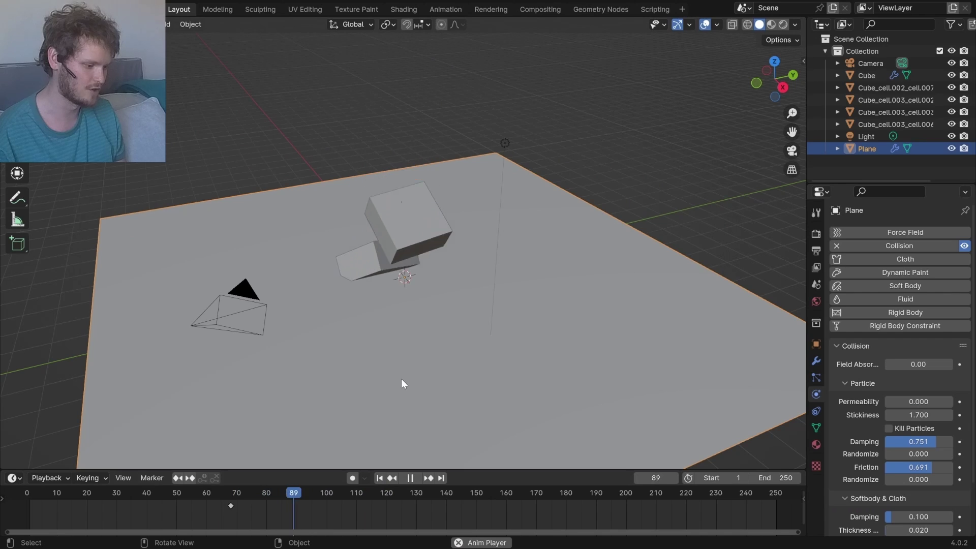
pyautogui.press('space')
pyautogui.moveTo(219, 498); pyautogui.dragTo(243, 498)
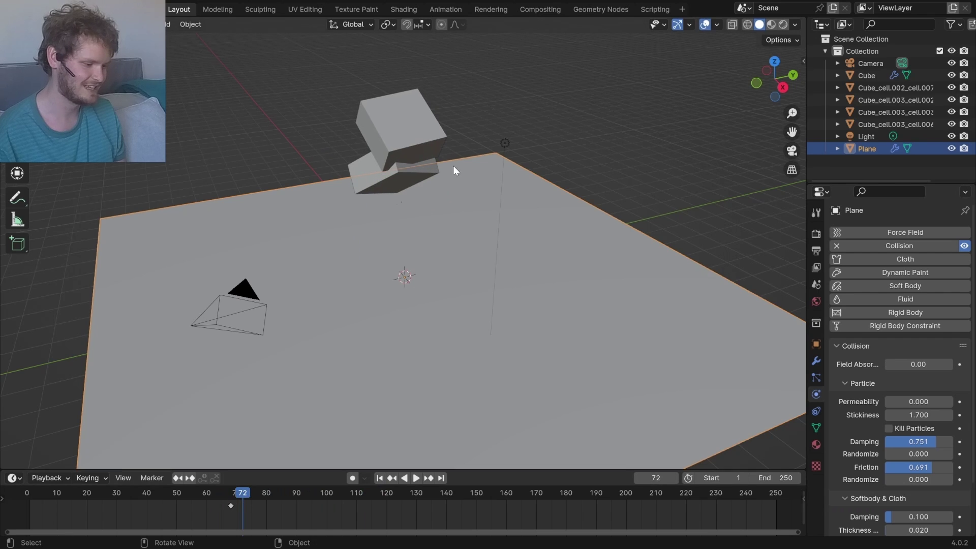
pyautogui.scroll(4, 452, 166)
pyautogui.keyDown('shift'); pyautogui.moveTo(410, 93); pyautogui.dragTo(429, 214, button='middle'); pyautogui.keyUp('shift')
# Step: Subdivide all faces of the cube's mesh once and return to Object Mode
pyautogui.click(414, 157)
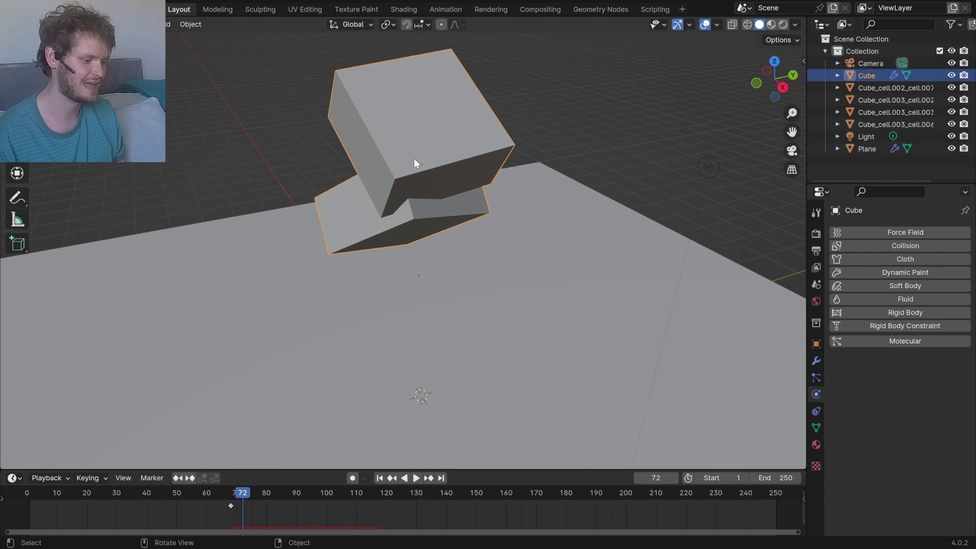
pyautogui.press('Tab')
pyautogui.click(816, 378)
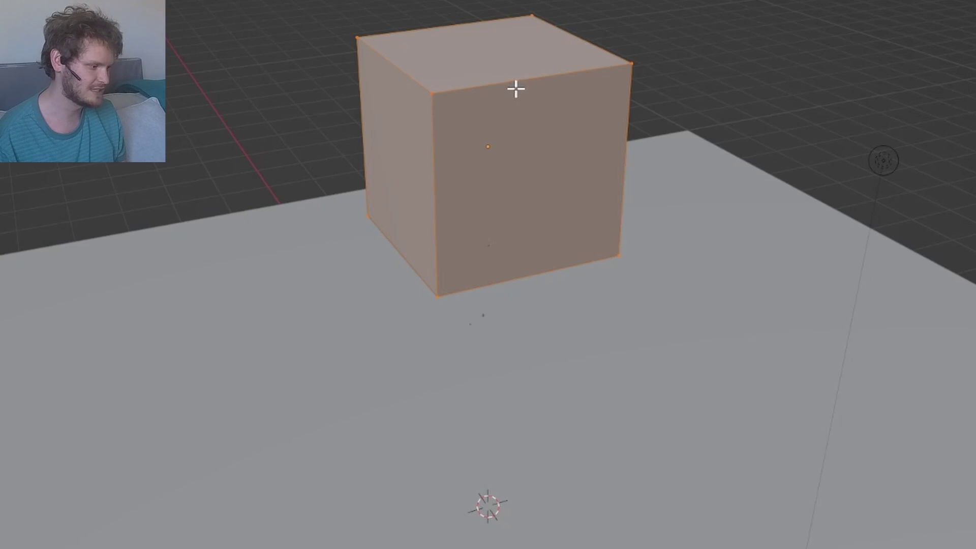
pyautogui.hotkey('ctrl', 'f')
pyautogui.click(514, 87)
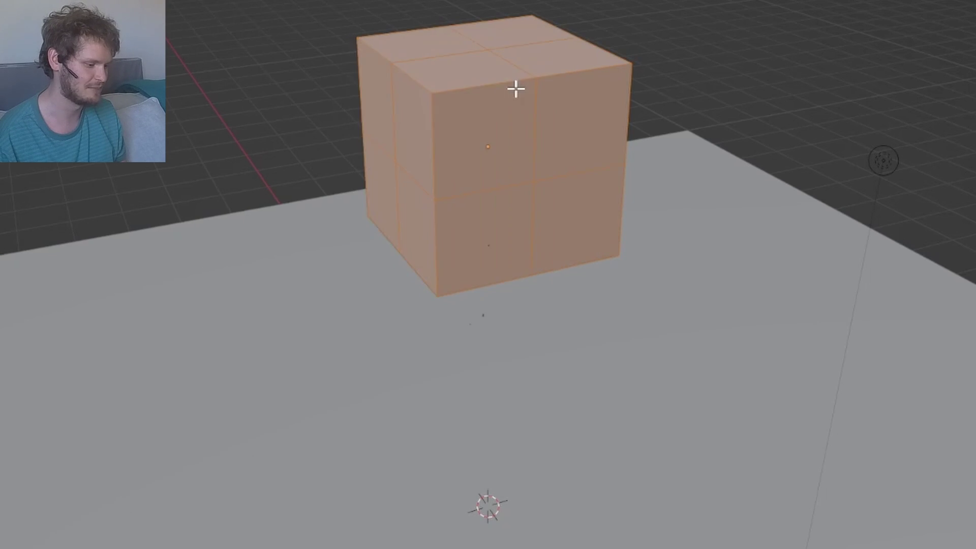
pyautogui.scroll(-1, 515, 87)
pyautogui.press('Tab')
# Step: Play the subdivided cube's explosion and examine the edges of its shards up close
pyautogui.press('space')
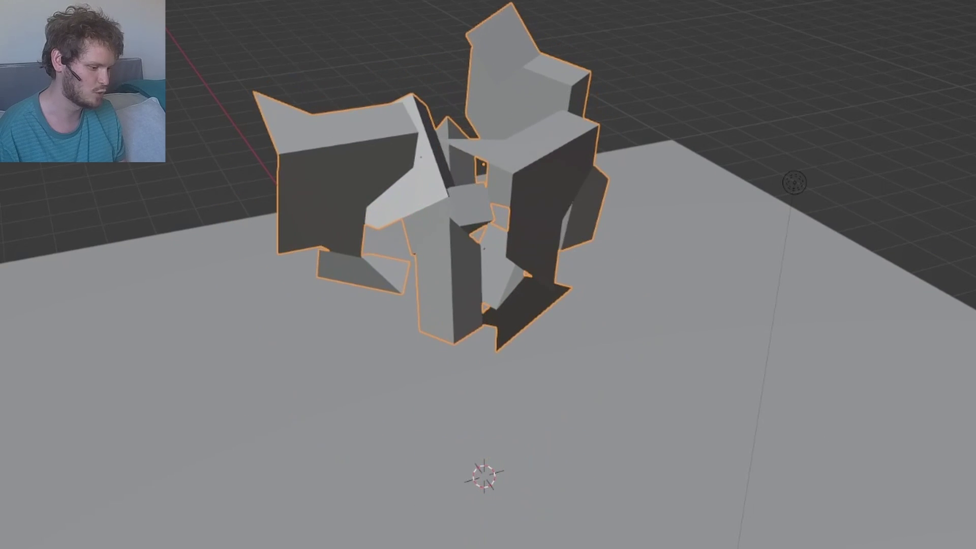
pyautogui.moveTo(562, 196); pyautogui.dragTo(606, 98, button='middle')
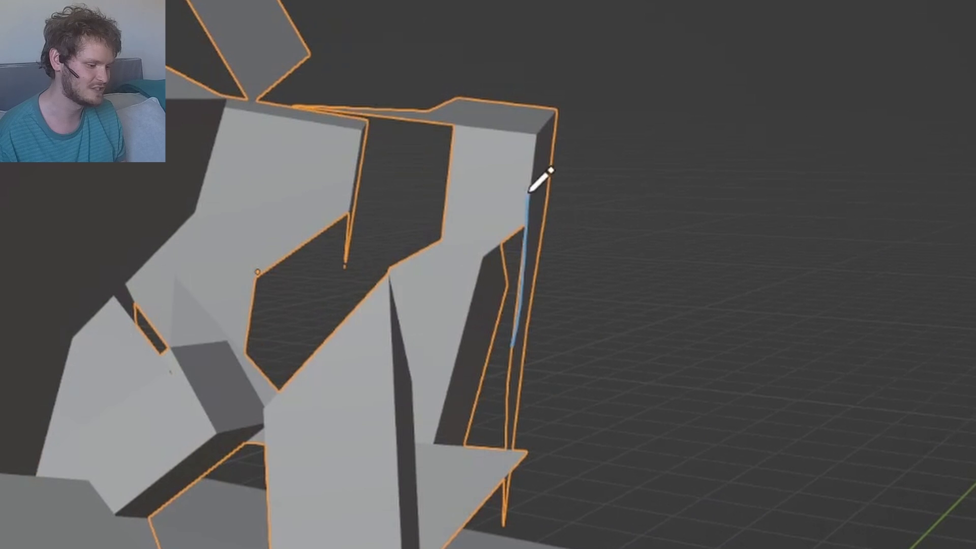
pyautogui.moveTo(349, 110); pyautogui.dragTo(544, 254, button='right')
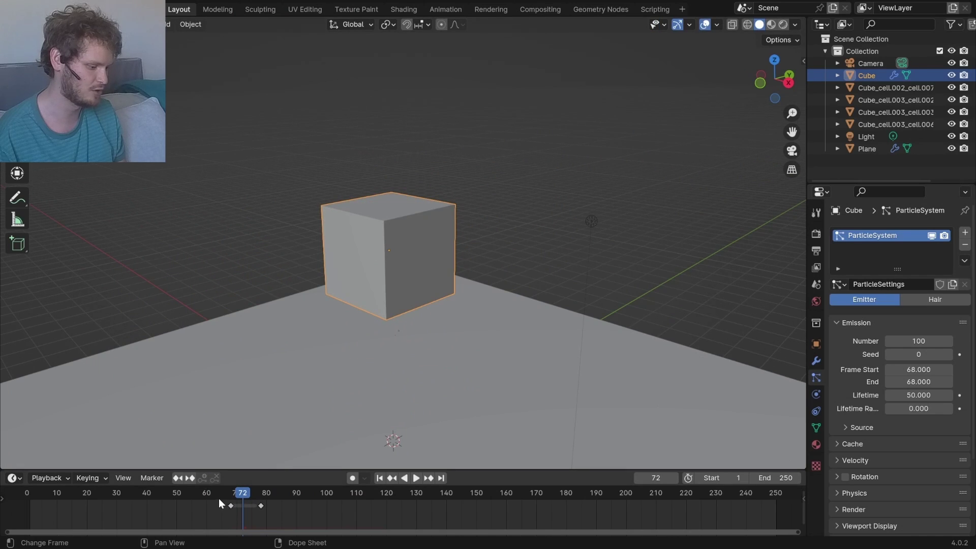
pyautogui.click(219, 498)
pyautogui.press('space')
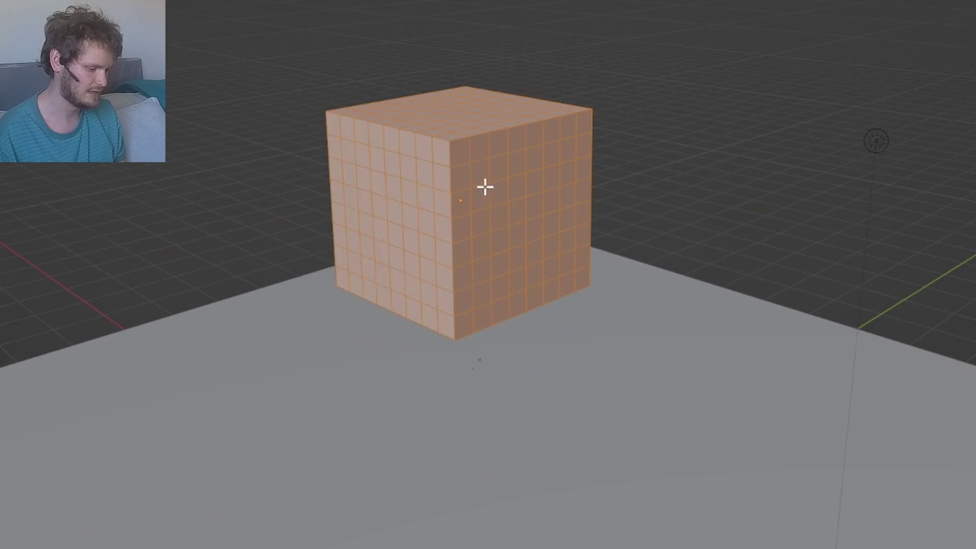
# Step: Subdivide the cube's faces repeatedly into a fine grid and replay the explosion
pyautogui.hotkey('ctrl', 'f')
pyautogui.click(482, 197)
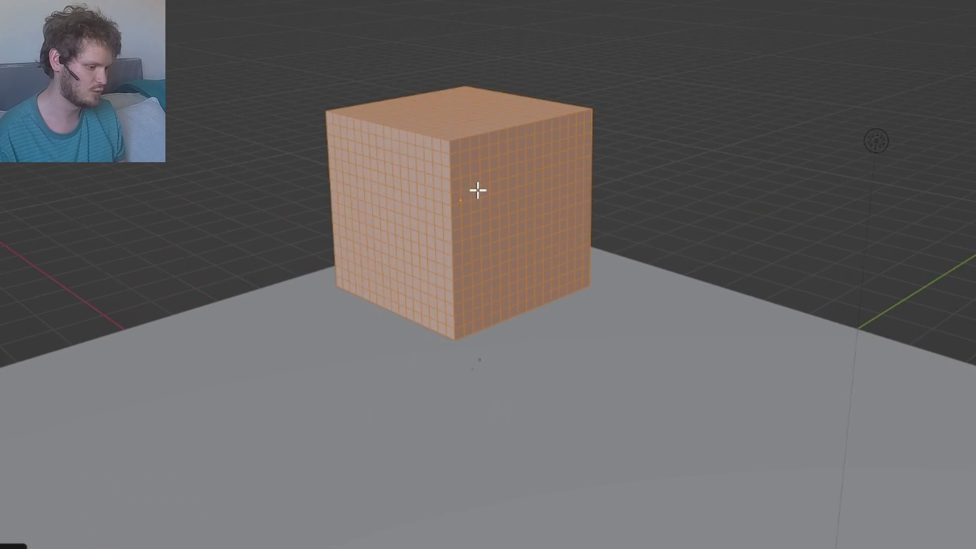
pyautogui.press('Tab')
pyautogui.press('space')
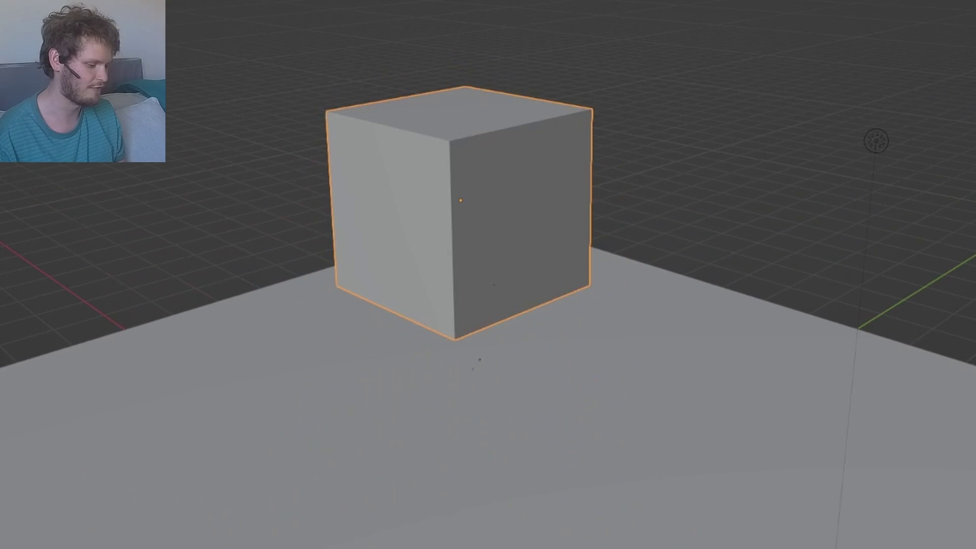
# Step: Subdivide the cube's mesh further and examine the outlines of the exploded shards
pyautogui.press('Tab')
pyautogui.hotkey('ctrl', 'f')
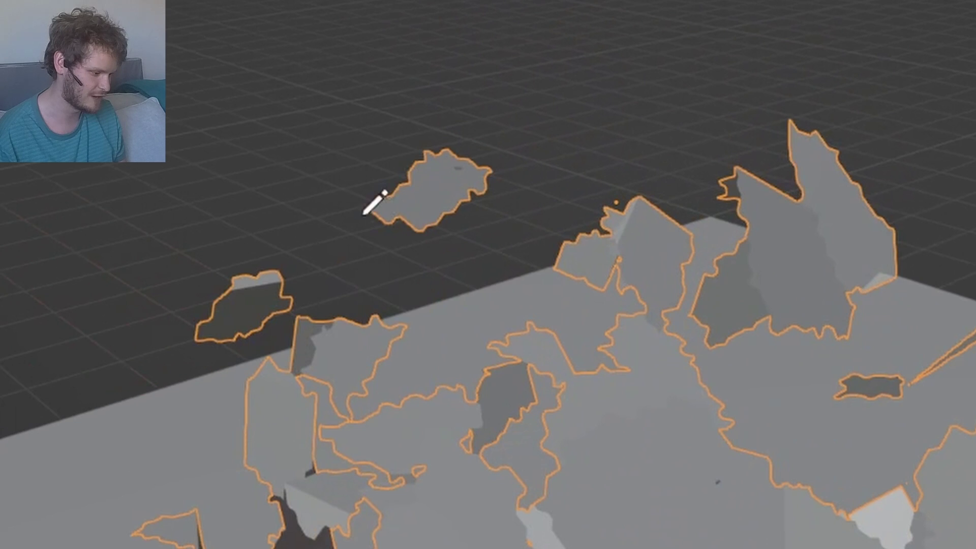
pyautogui.moveTo(360, 217); pyautogui.dragTo(437, 235)
pyautogui.moveTo(459, 187); pyautogui.dragTo(372, 159)
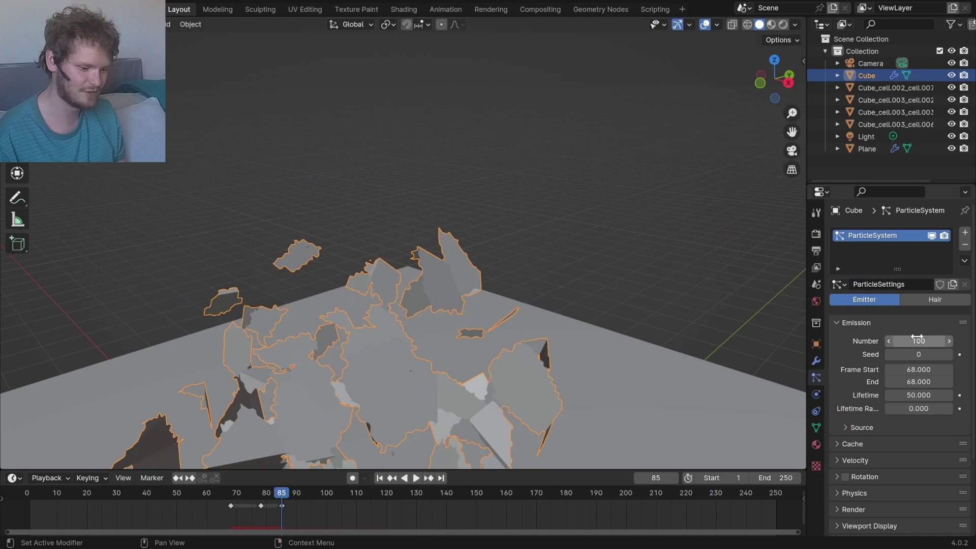
# Step: Set the cube's particle emission number to 20 and play the explosion to check the larger shards
pyautogui.click(917, 340)
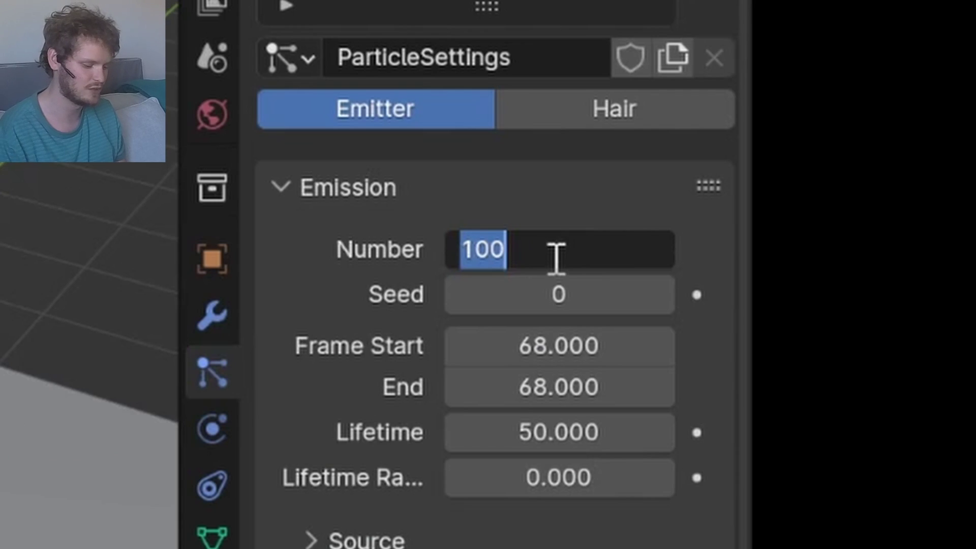
pyautogui.write('20')
pyautogui.press('Return')
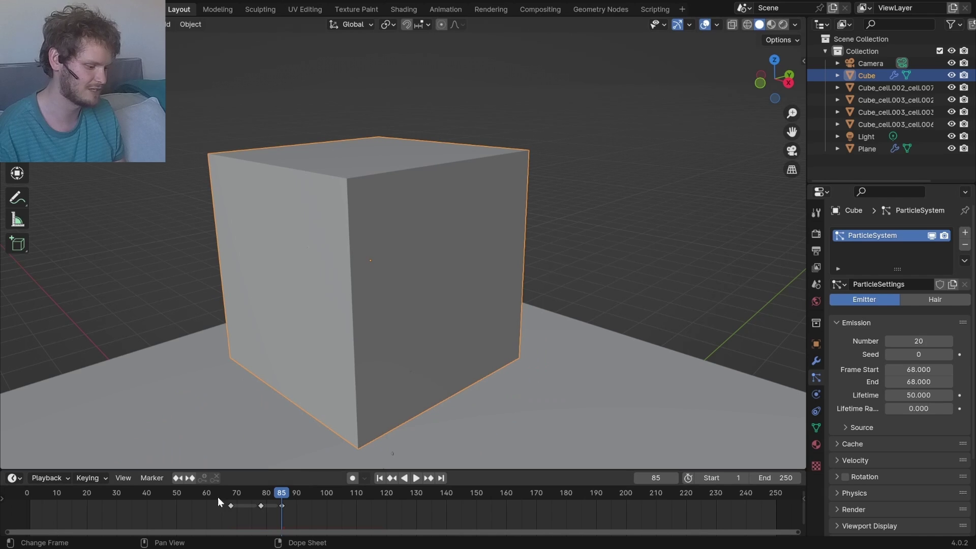
pyautogui.scroll(-3, 325, 346)
pyautogui.press('space')
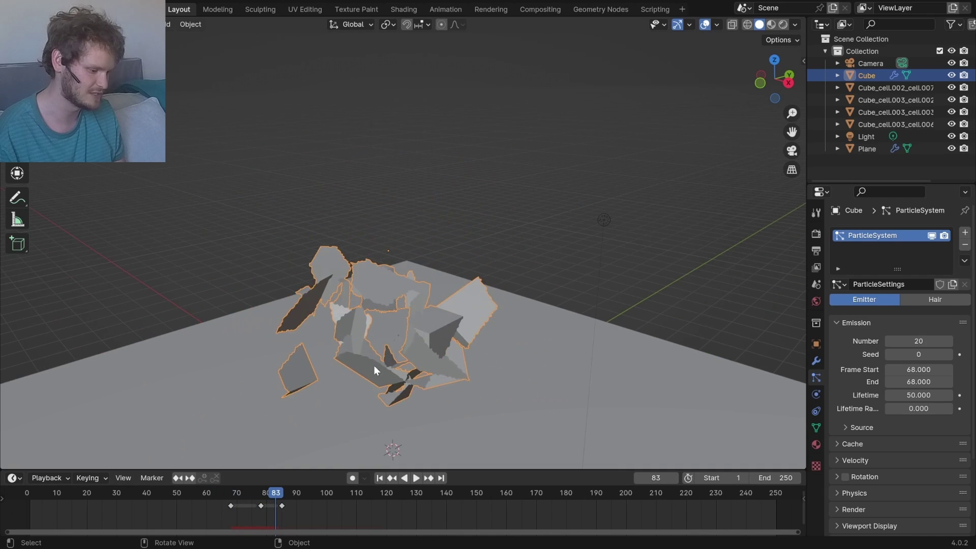
pyautogui.keyDown('shift'); pyautogui.moveTo(374, 364); pyautogui.dragTo(337, 260, button='middle'); pyautogui.keyUp('shift')
pyautogui.press('space')
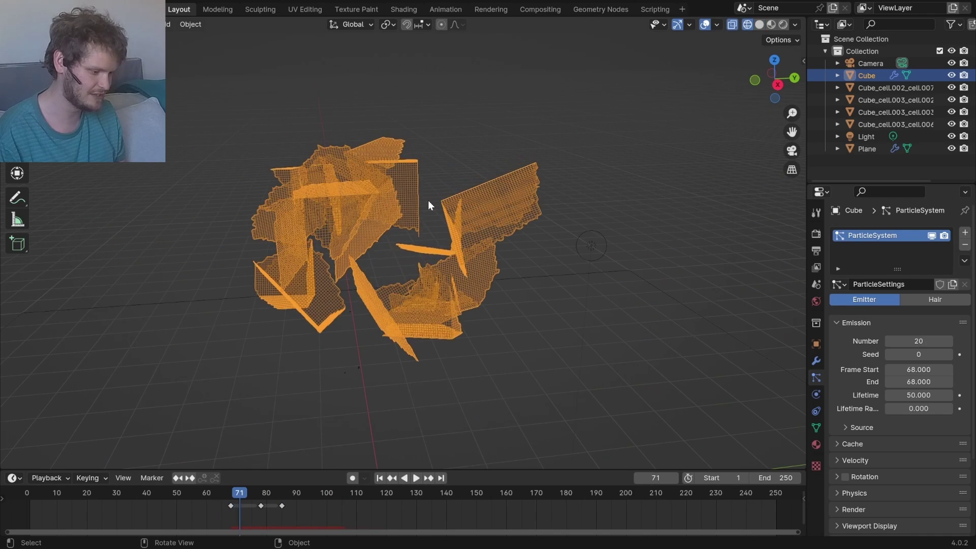
# Step: Step between frames 67 and 68 in wireframe shading and examine the cut lines across the cube's mesh
pyautogui.press('Left')
pyautogui.press('Left')
pyautogui.press('Left')
pyautogui.press('Left')
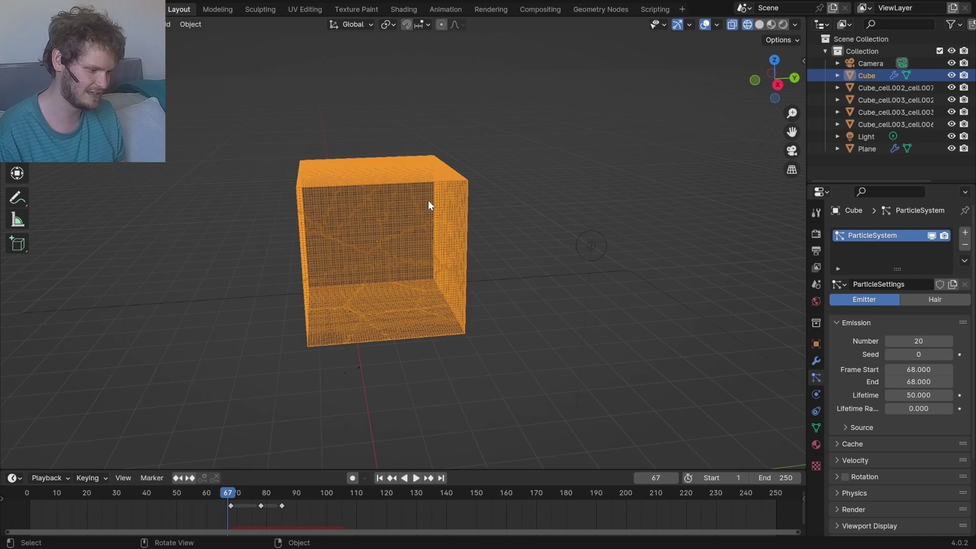
pyautogui.press('Right')
pyautogui.press('Left')
pyautogui.press('Right')
pyautogui.press('Left')
pyautogui.press('Right')
pyautogui.press('Left')
pyautogui.press('Right')
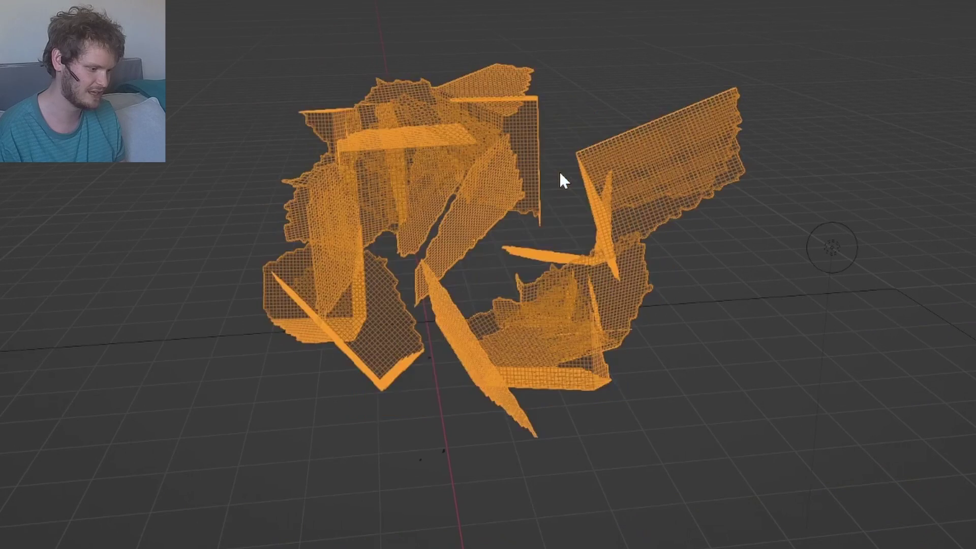
pyautogui.scroll(-2, 928, 405)
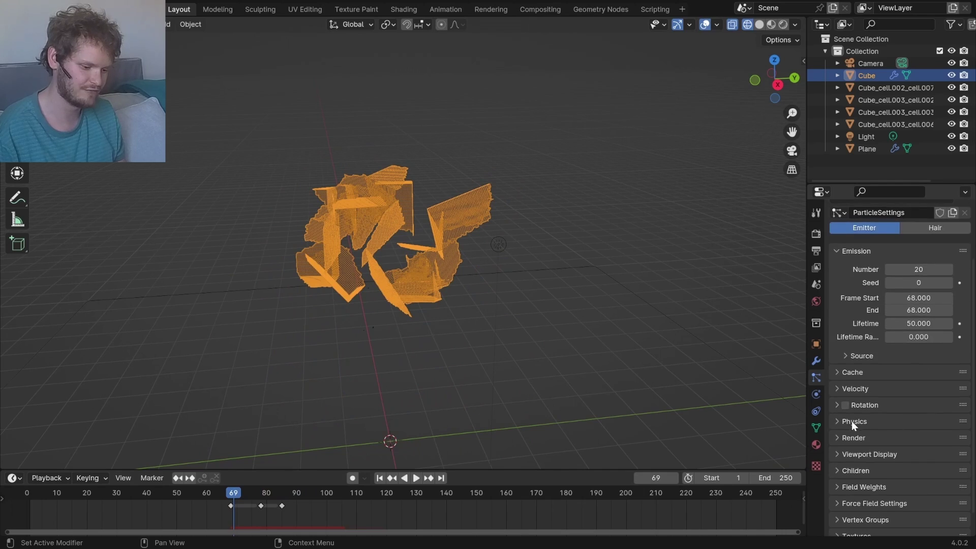
pyautogui.click(847, 406)
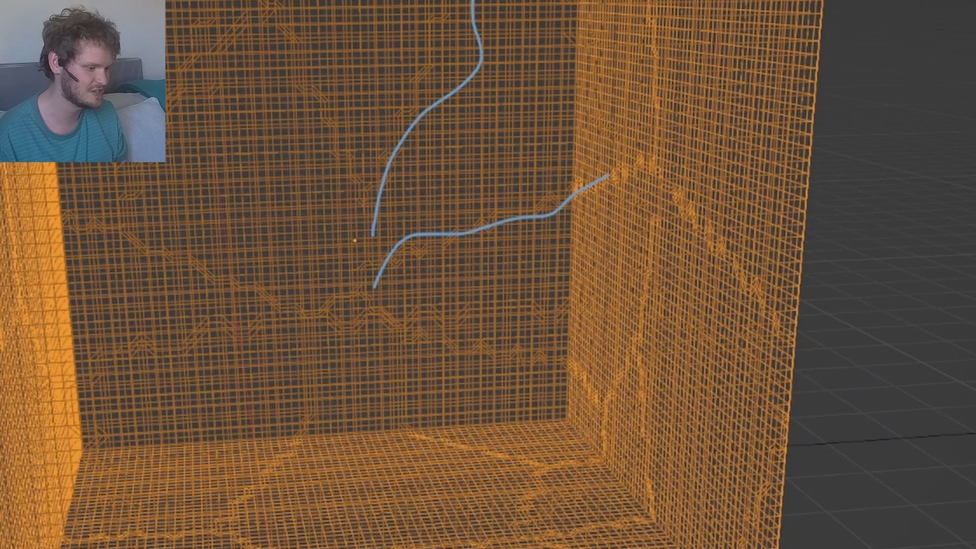
pyautogui.moveTo(472, 10); pyautogui.dragTo(503, 227, button='right')
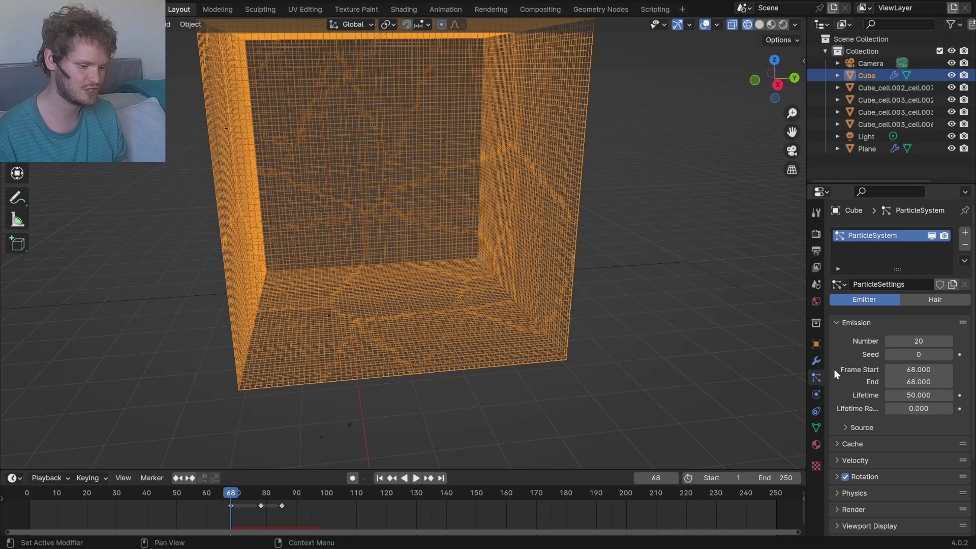
# Step: Delete the Explode modifier from the cube, keeping its particle system
pyautogui.click(816, 362)
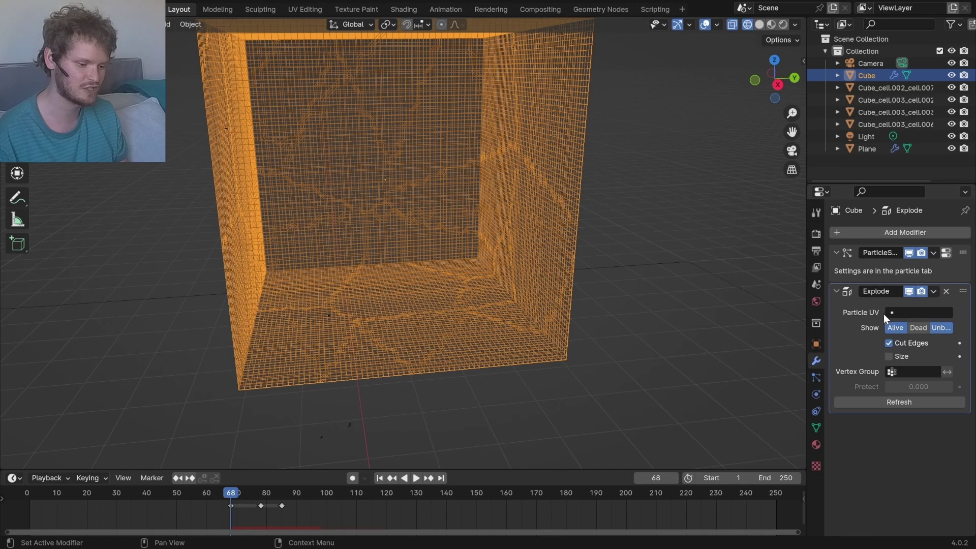
pyautogui.hotkey('ctrl', 'x')
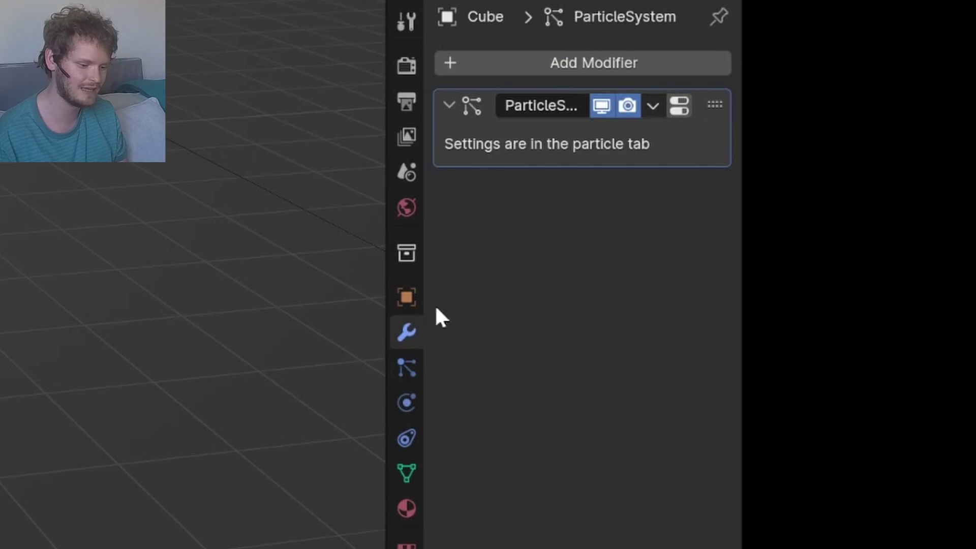
# Step: Remove the particle system from the cube
pyautogui.click(406, 368)
pyautogui.click(720, 89)
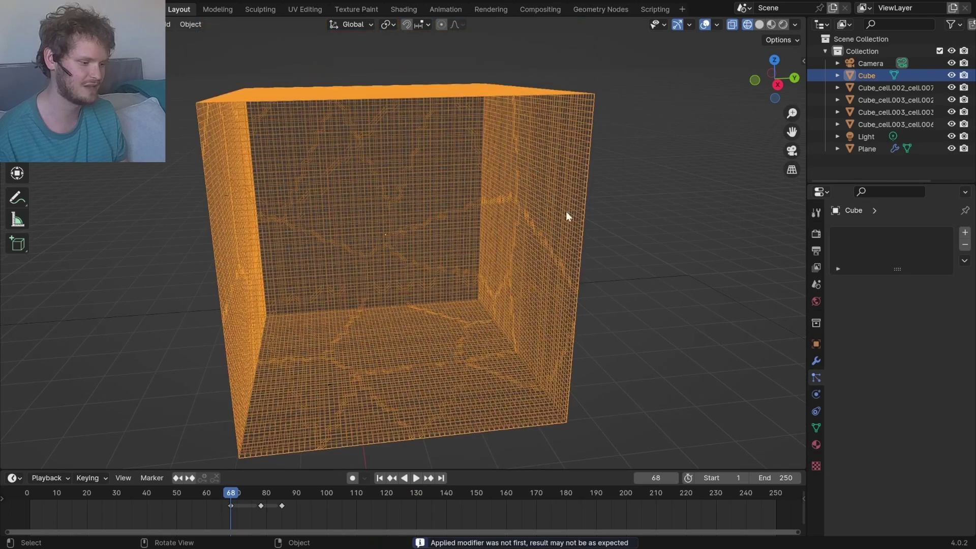
# Step: Try moving a single linked shard away from the cube in Edit Mode and put it back in place
pyautogui.press('Tab')
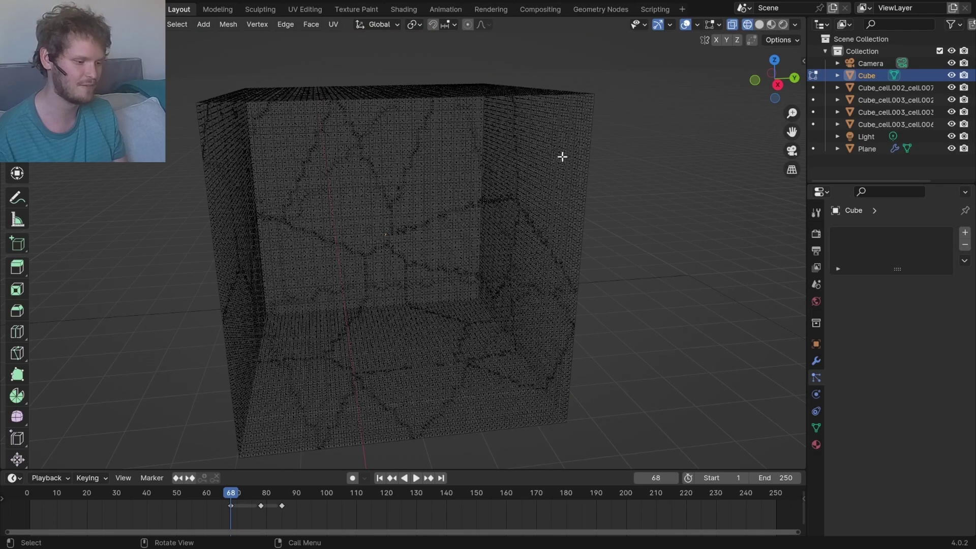
pyautogui.press('l')
pyautogui.scroll(-3, 512, 185)
pyautogui.press('g')
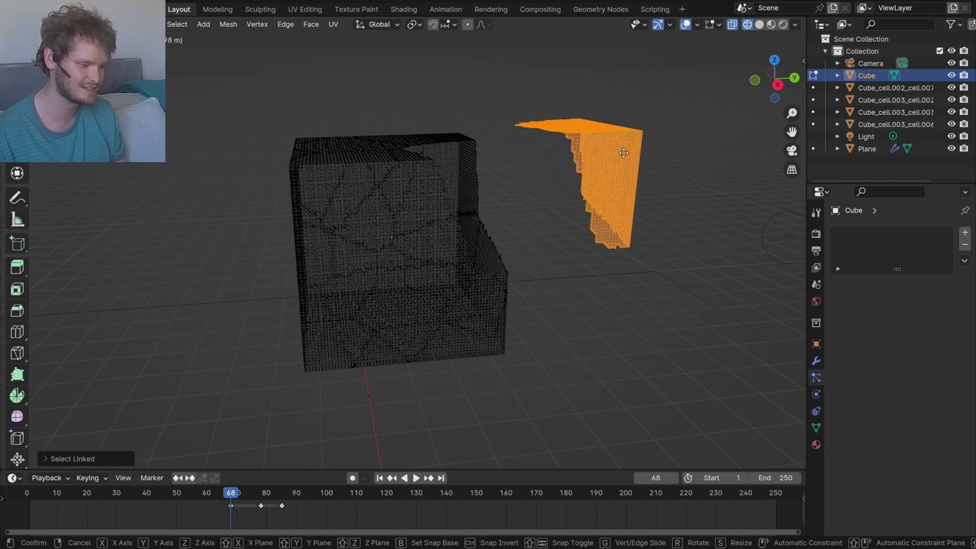
pyautogui.click(632, 152)
pyautogui.press('l')
pyautogui.press('g')
pyautogui.click(243, 157)
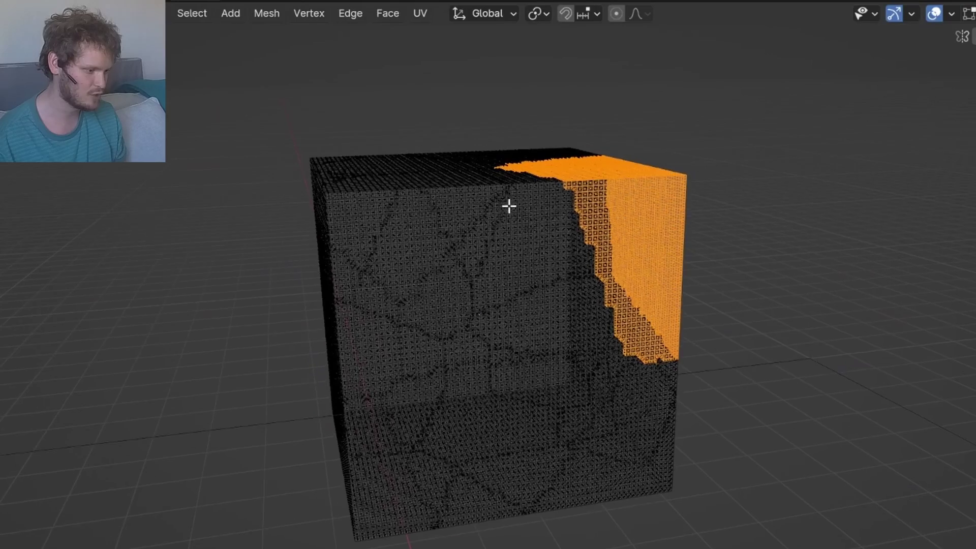
# Step: Set the pivot to Individual Origins and scale all of the cube's shards down slightly to open gaps between them
pyautogui.moveTo(507, 204); pyautogui.dragTo(519, 192, button='middle')
pyautogui.press('a')
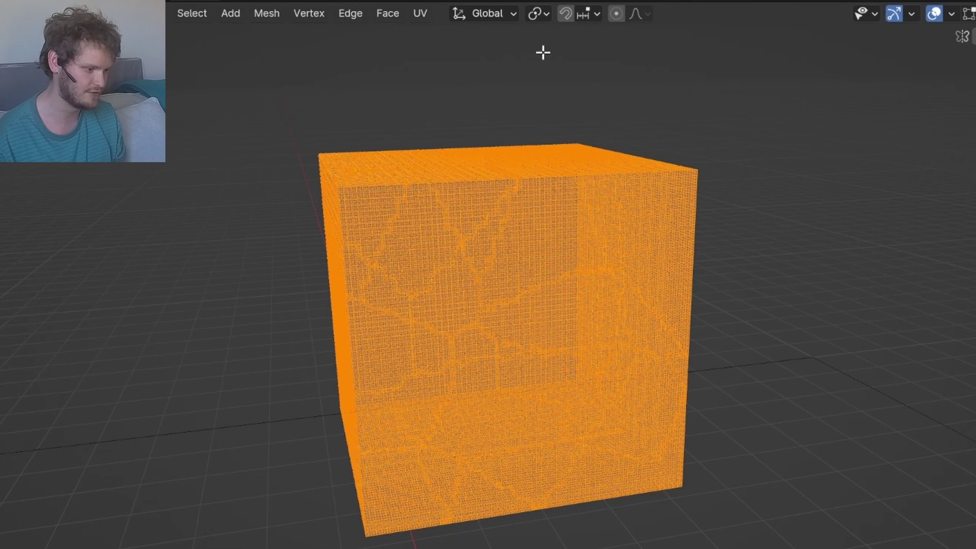
pyautogui.click(535, 14)
pyautogui.click(595, 96)
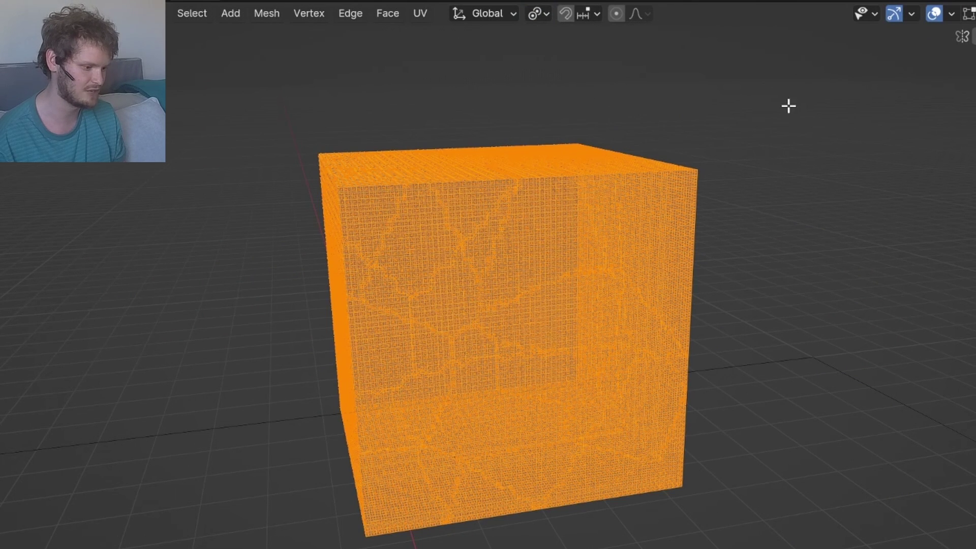
pyautogui.press('s')
pyautogui.press('Tab')
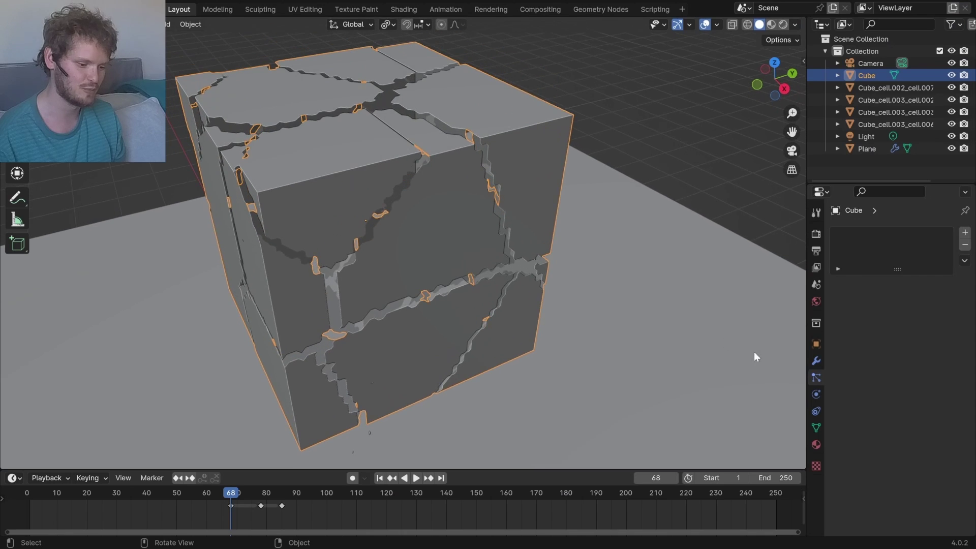
# Step: Add a Solidify modifier to the cube with a thickness of 0.032 m
pyautogui.click(814, 362)
pyautogui.click(879, 232)
pyautogui.click(880, 236)
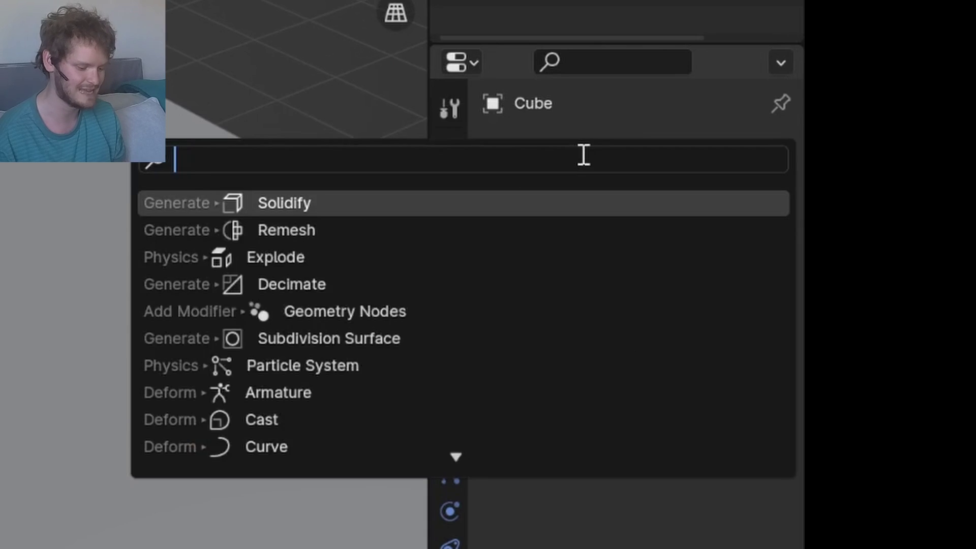
pyautogui.write('sol')
pyautogui.click(415, 205)
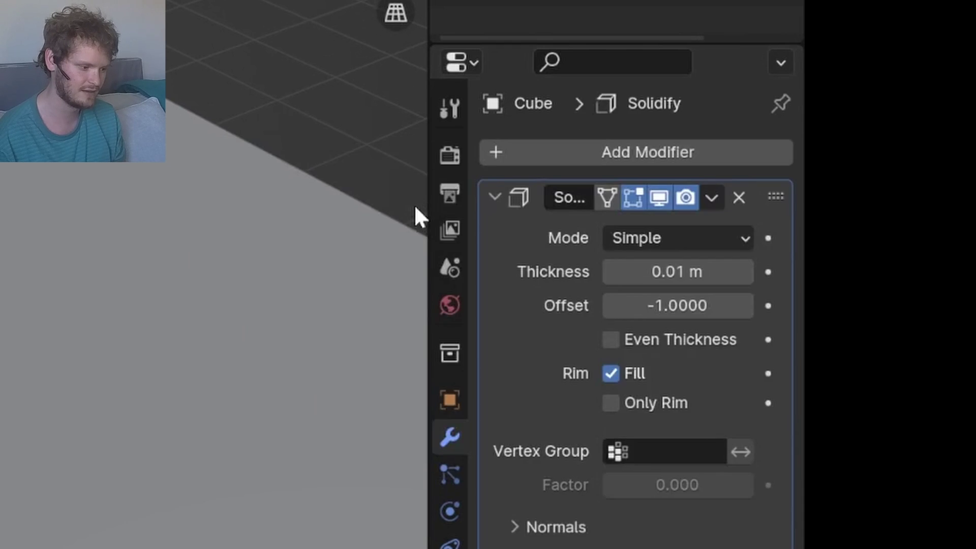
pyautogui.moveTo(677, 271); pyautogui.dragTo(709, 271)
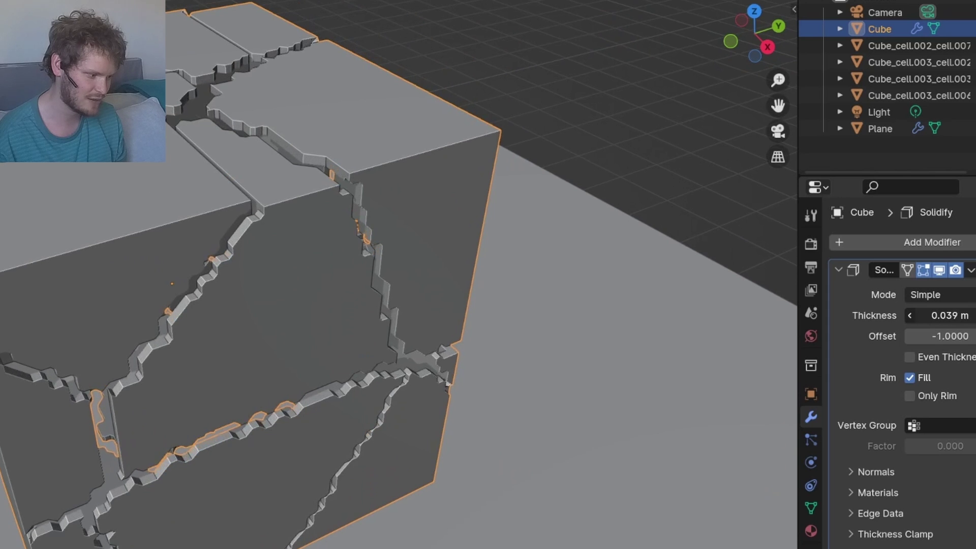
pyautogui.moveTo(944, 315); pyautogui.dragTo(935, 315)
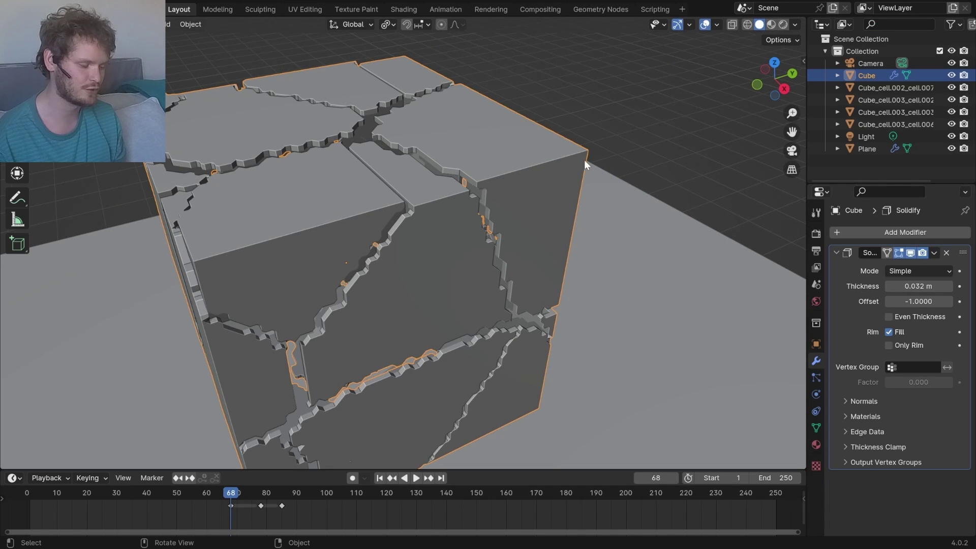
# Step: Select all linked faces of the cube's upper corner shard and separate the selection into its own object
pyautogui.scroll(-3, 524, 158)
pyautogui.moveTo(524, 158); pyautogui.dragTo(492, 154, button='middle')
pyautogui.press('Tab')
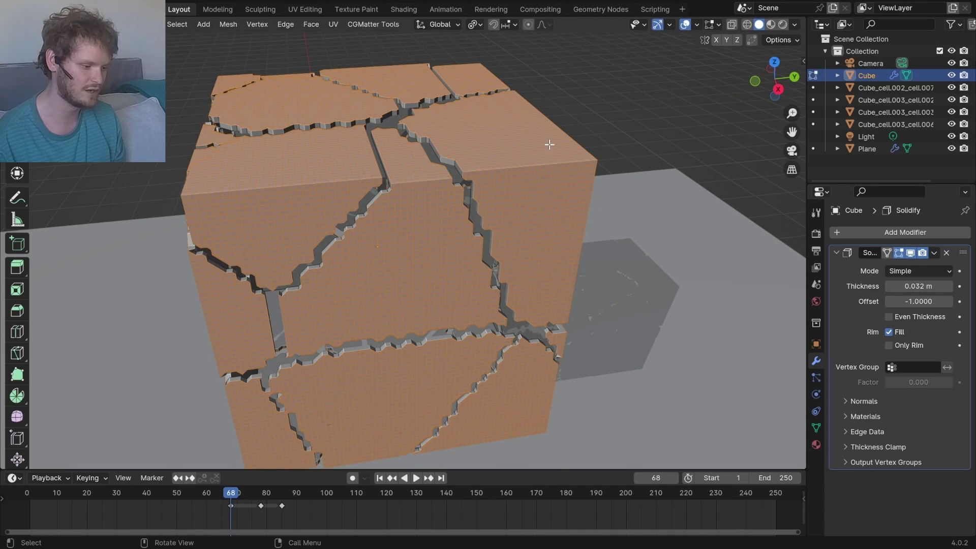
pyautogui.hotkey('alt', 'a')
pyautogui.click(536, 149)
pyautogui.hotkey('ctrl', 'l')
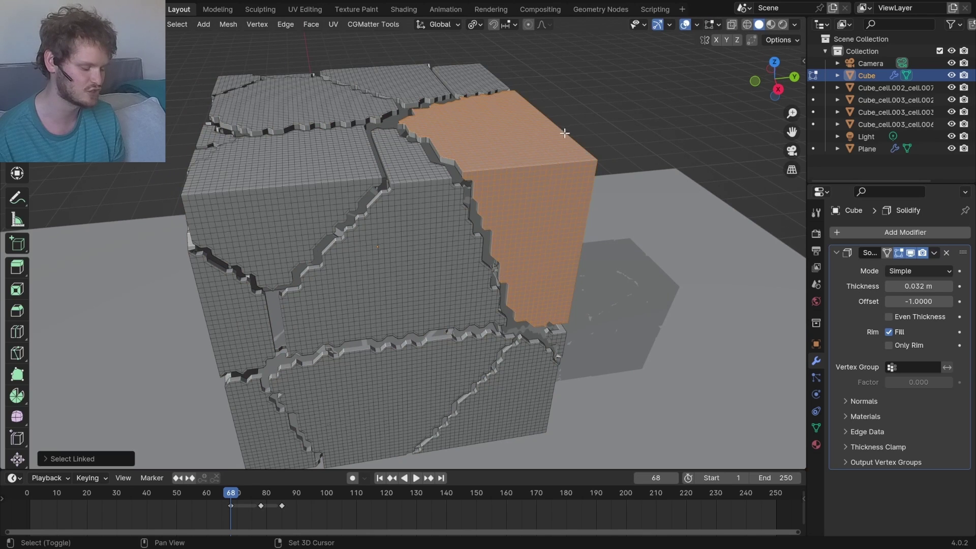
pyautogui.press('F3')
pyautogui.write('sd')
pyautogui.press('BackSpace')
pyautogui.write('epar')
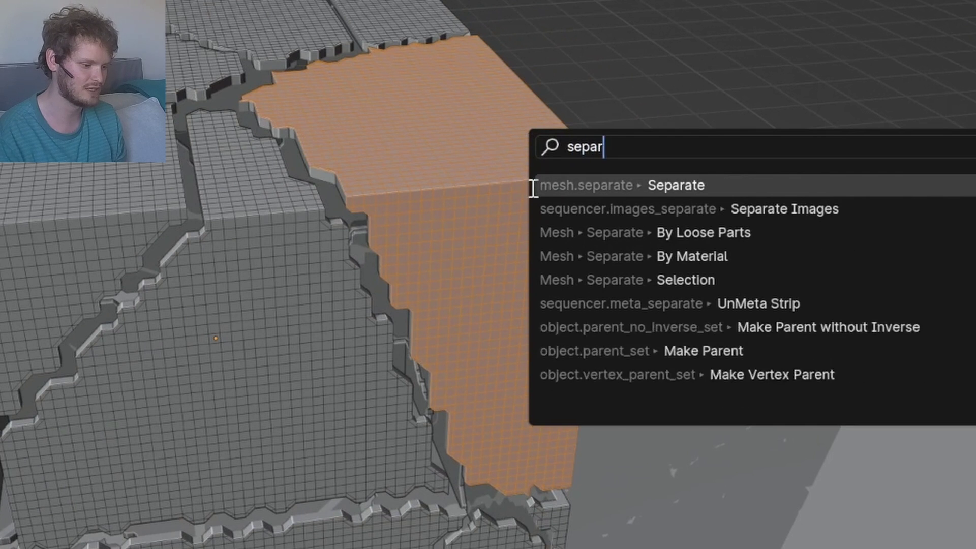
pyautogui.write('a')
pyautogui.press('Down')
pyautogui.press('Down')
pyautogui.press('Down')
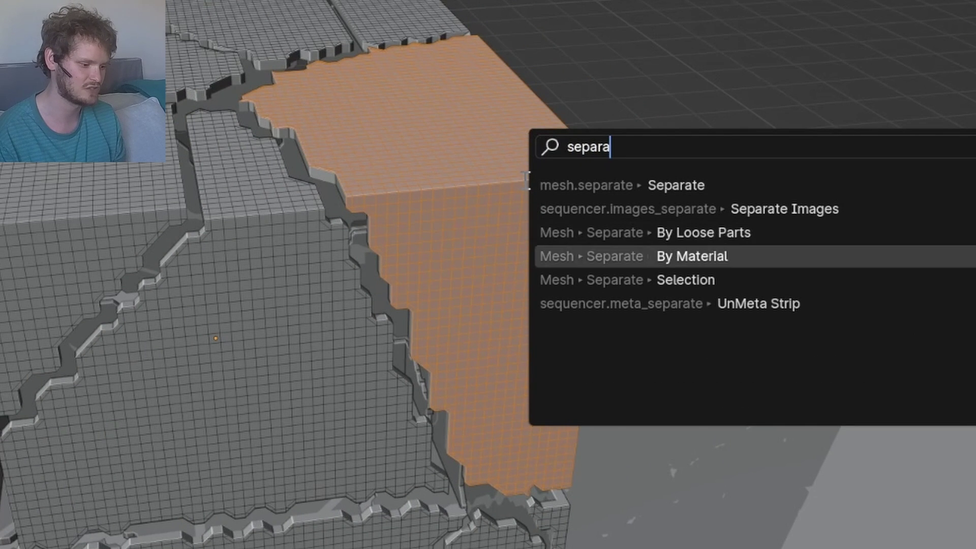
pyautogui.press('Return')
pyautogui.press('Tab')
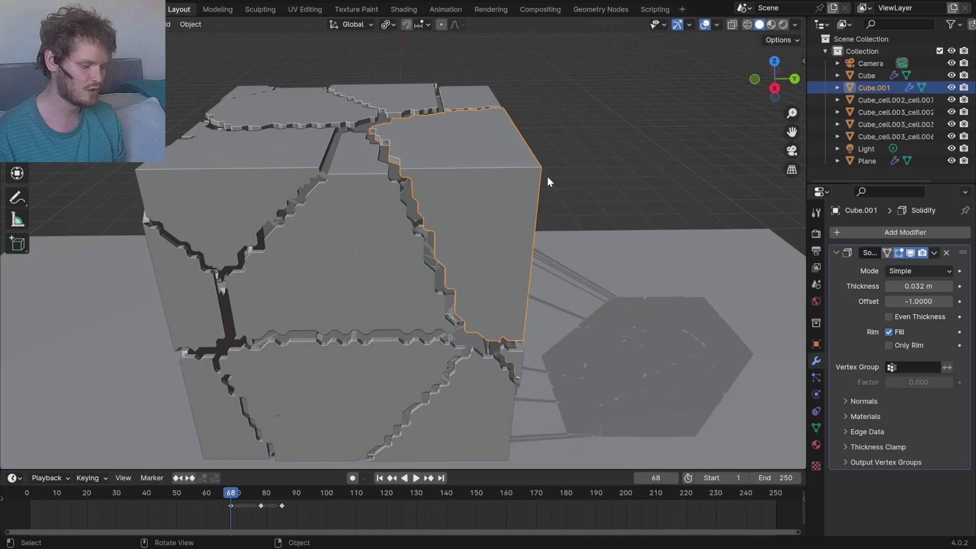
# Step: Run Quick Explode on the separated corner shard and move its Solidify modifier below the Explode modifier
pyautogui.press('F3')
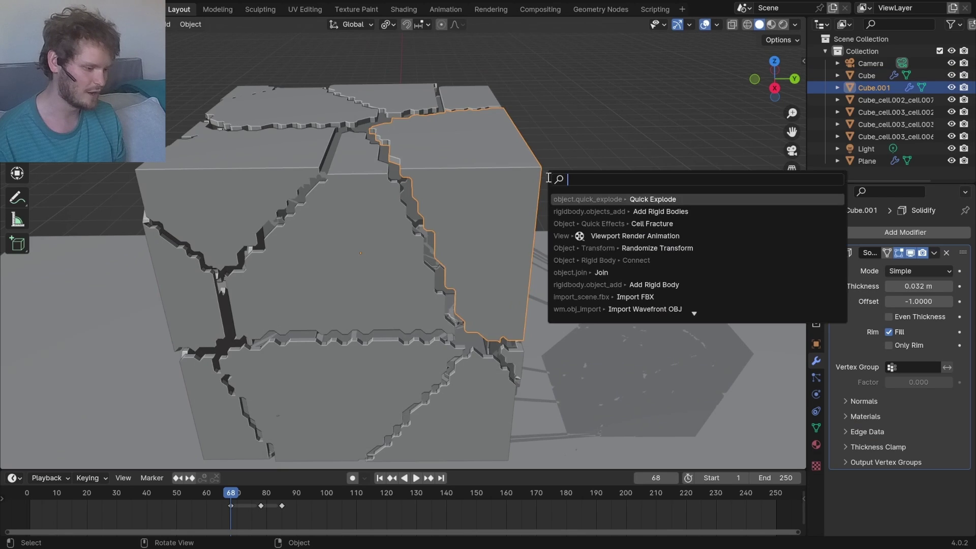
pyautogui.press('Return')
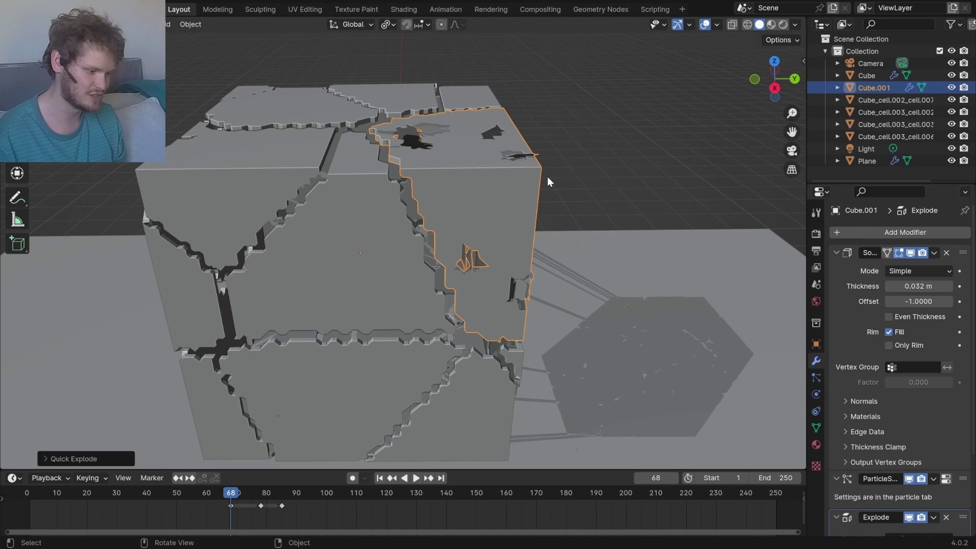
pyautogui.click(836, 253)
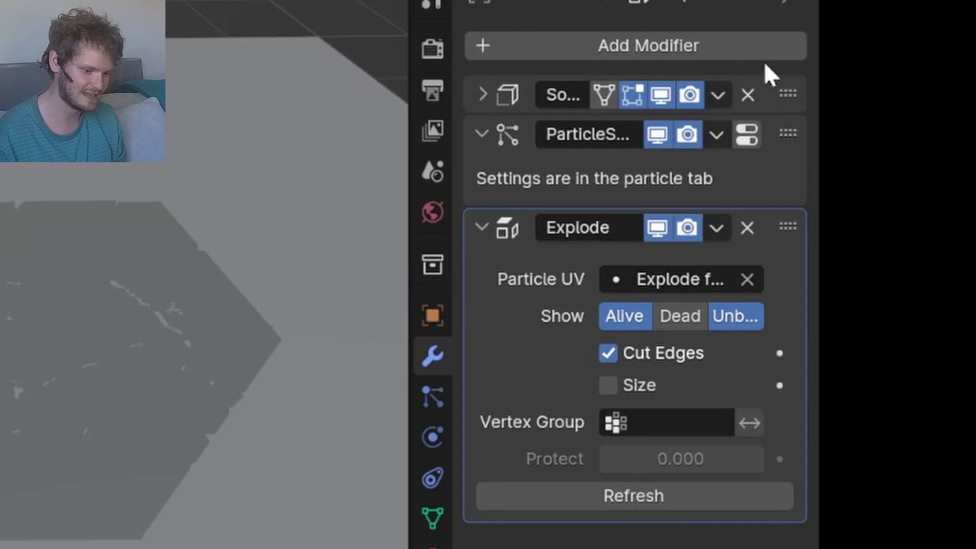
pyautogui.moveTo(962, 253); pyautogui.dragTo(961, 416)
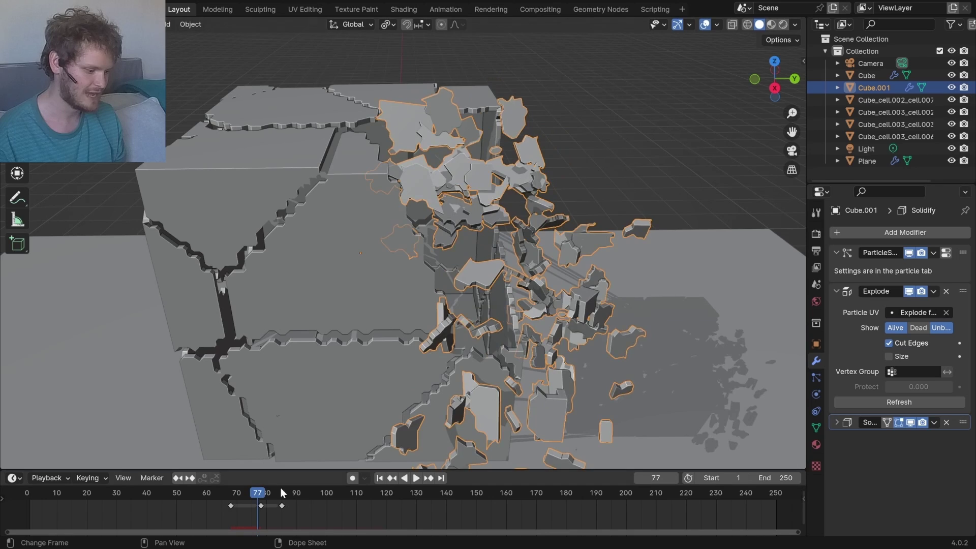
# Step: Scrub the timeline around frame 69 to examine the corner shard's explosion, and return to frame 68
pyautogui.click(234, 495)
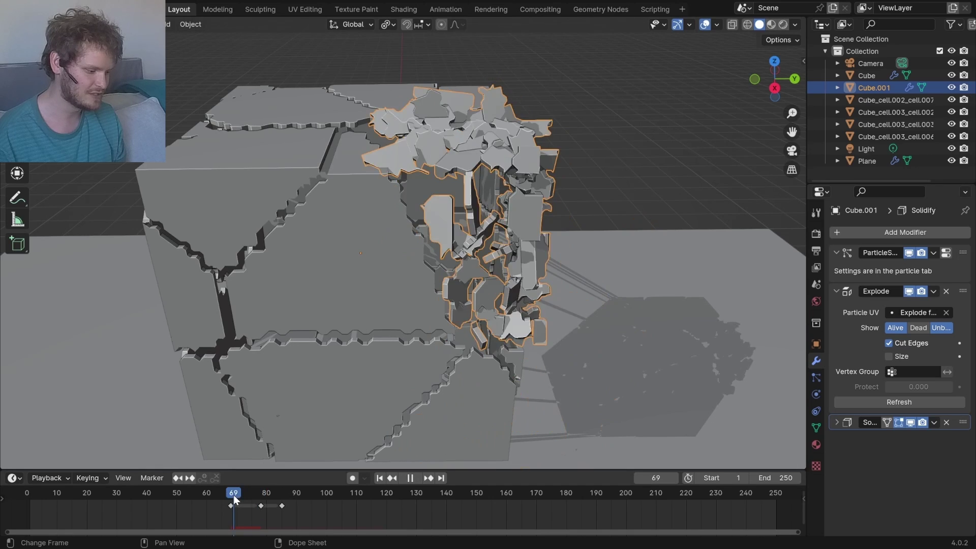
pyautogui.click(227, 495)
pyautogui.moveTo(228, 498)
pyautogui.mouseDown()
pyautogui.moveTo(279, 500)
pyautogui.moveTo(227, 511)
pyautogui.mouseUp()
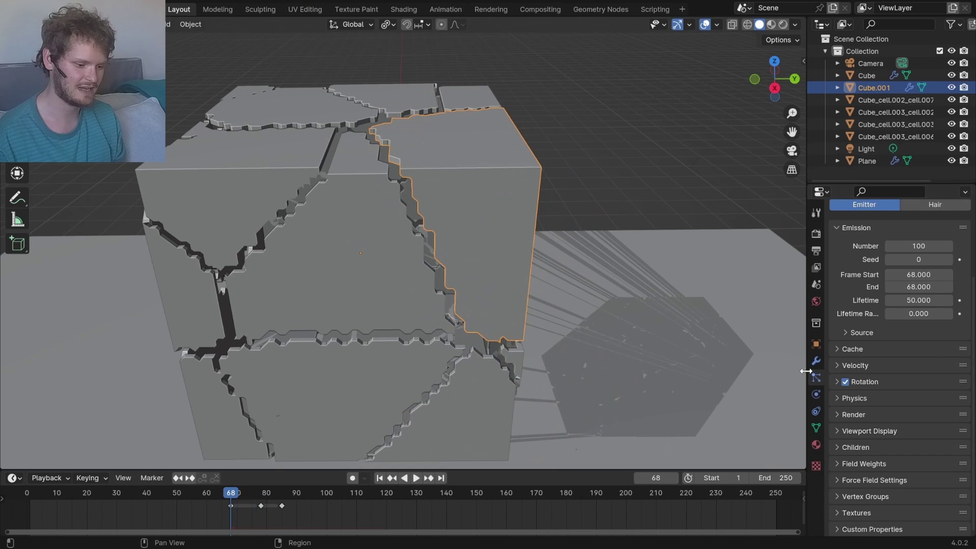
# Step: Apply the corner shard's Explode modifier and remove its particle system
pyautogui.click(816, 361)
pyautogui.hotkey('ctrl', 'a')
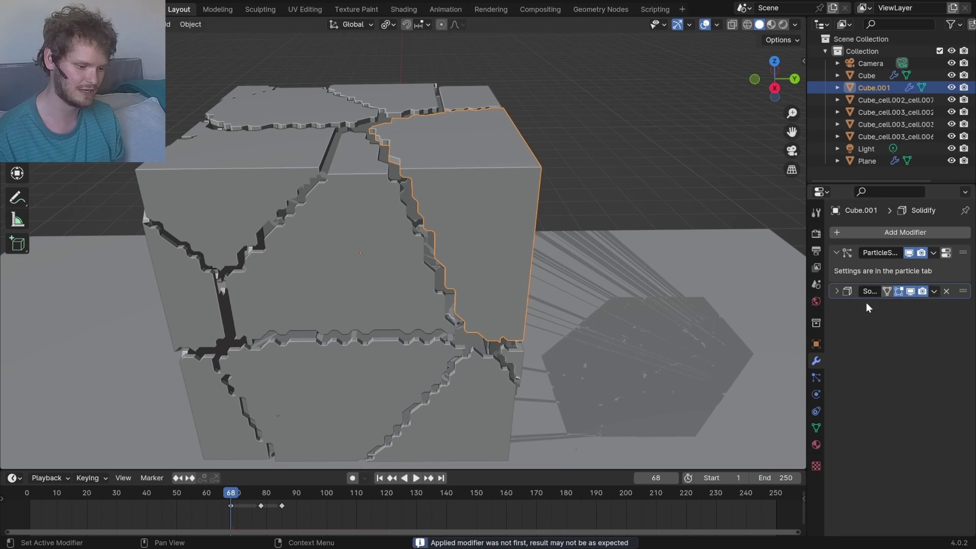
pyautogui.click(816, 391)
pyautogui.click(815, 376)
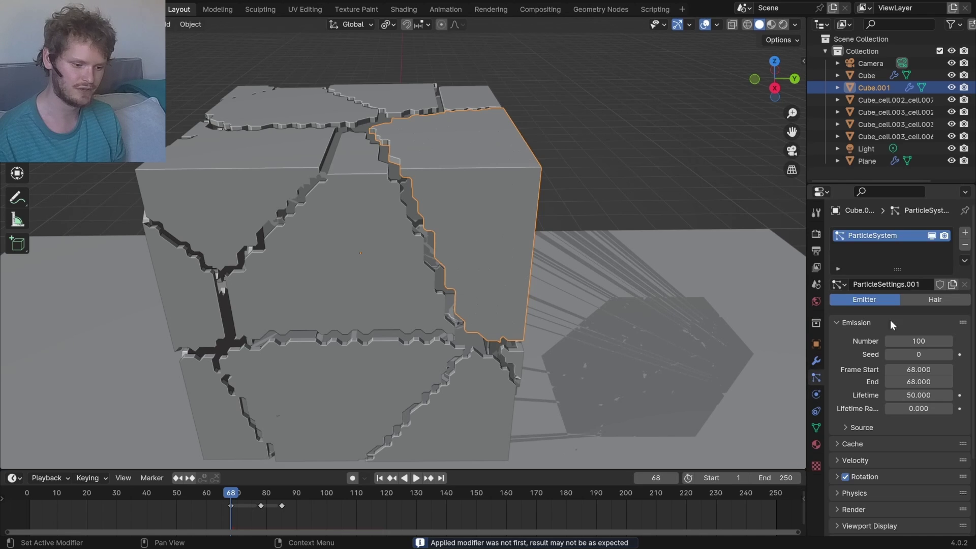
pyautogui.click(965, 243)
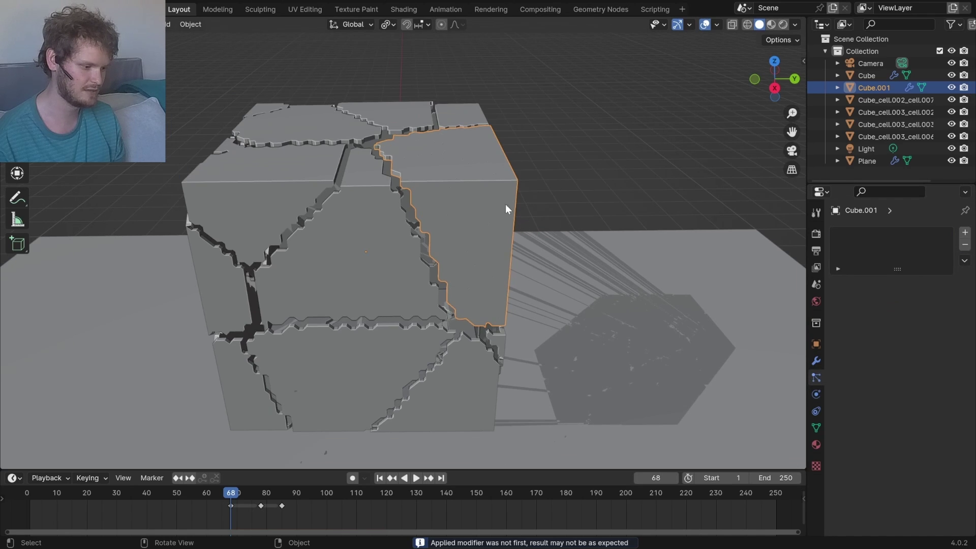
# Step: Scale all pieces of the corner shard down slightly around their individual origins to open cracks between them
pyautogui.press('Tab')
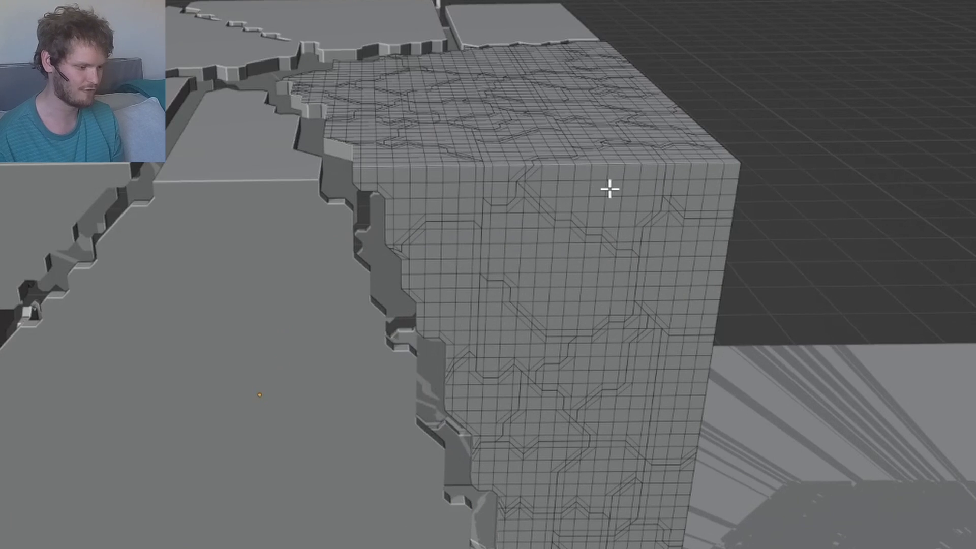
pyautogui.press('l')
pyautogui.press('a')
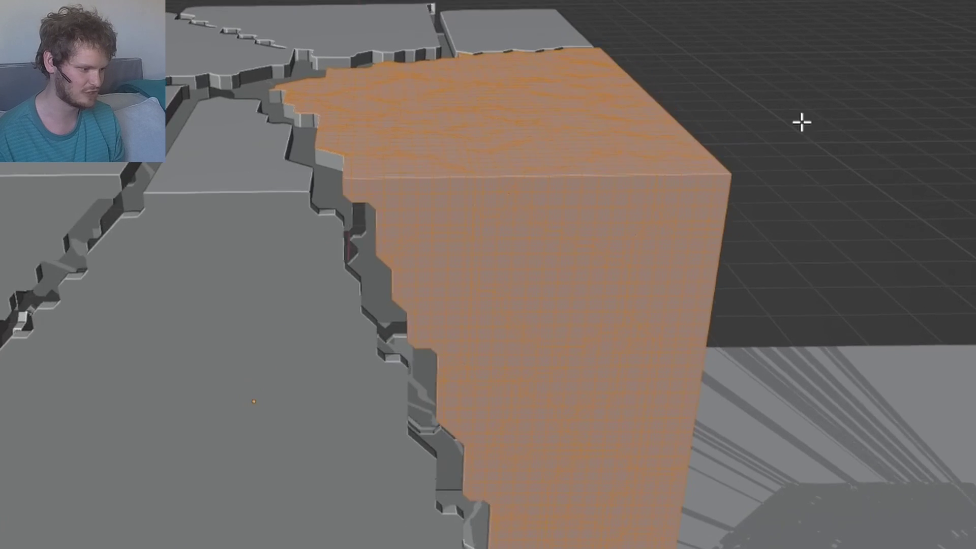
pyautogui.press('s')
pyautogui.click(876, 117)
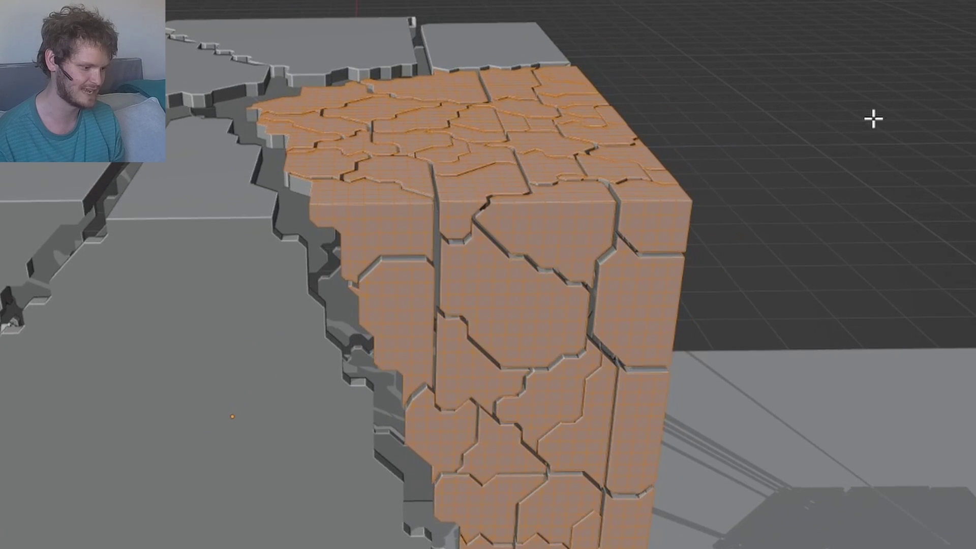
pyautogui.press('Tab')
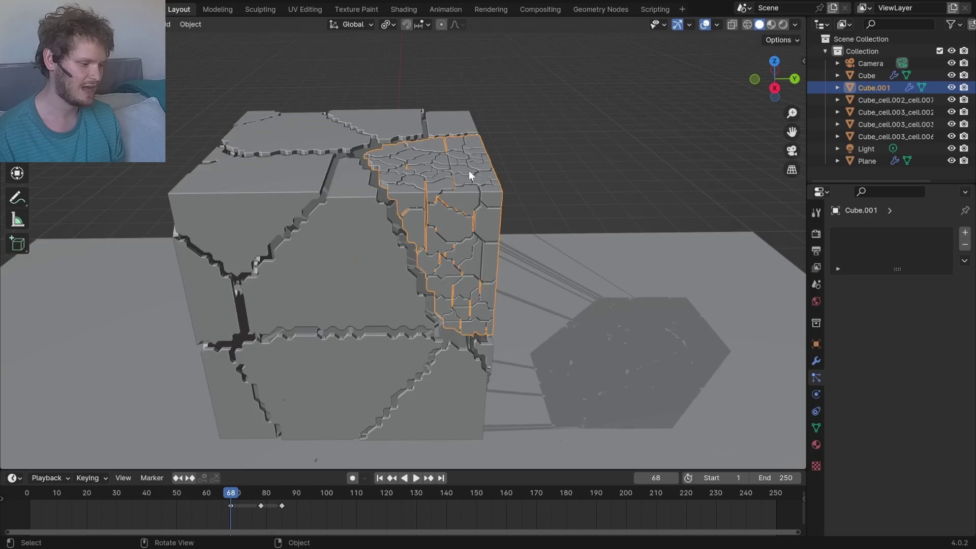
pyautogui.moveTo(468, 170); pyautogui.dragTo(372, 179, button='middle')
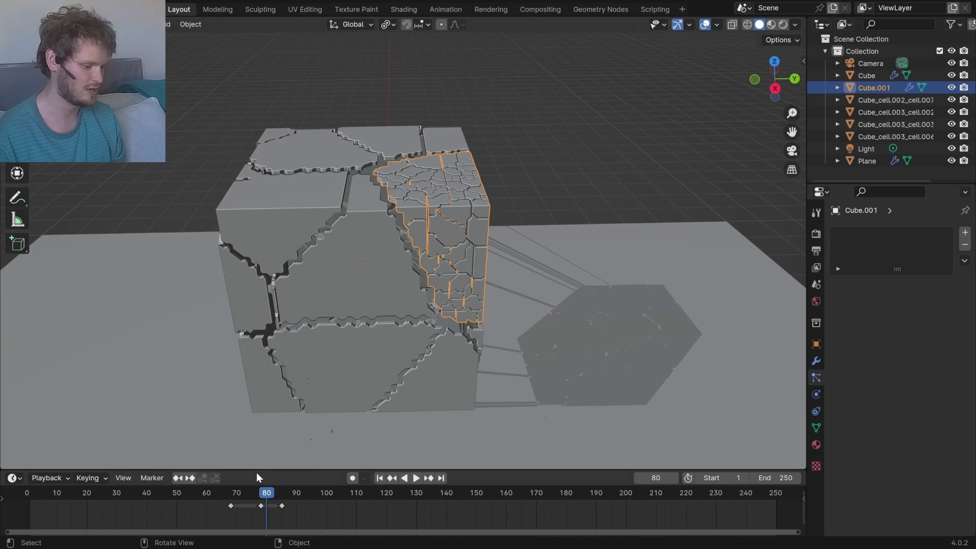
# Step: Delete the leftover Cube_cell objects, camera and light, and apply the Solidify modifiers on Cube.001 and Cube
pyautogui.click(883, 104)
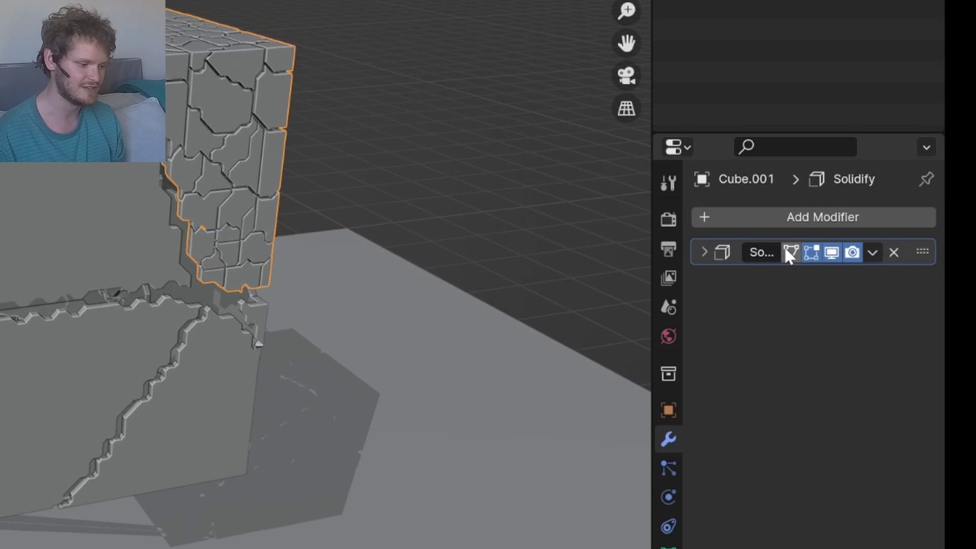
pyautogui.hotkey('ctrl', 'a')
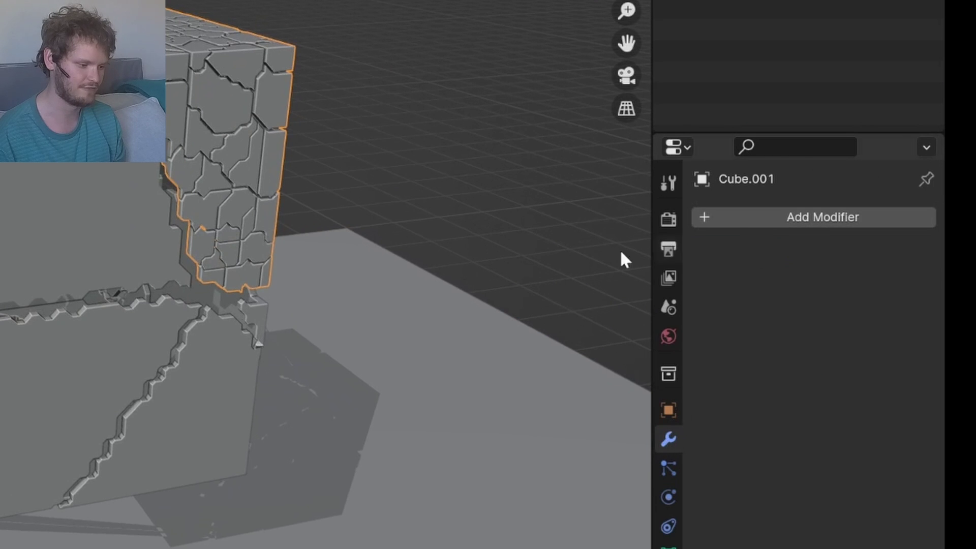
pyautogui.click(95, 236)
pyautogui.hotkey('ctrl', 'a')
# Step: Examine the main cube's solidified mesh along the cracks in Edit Mode
pyautogui.scroll(1, 225, 93)
pyautogui.press('Tab')
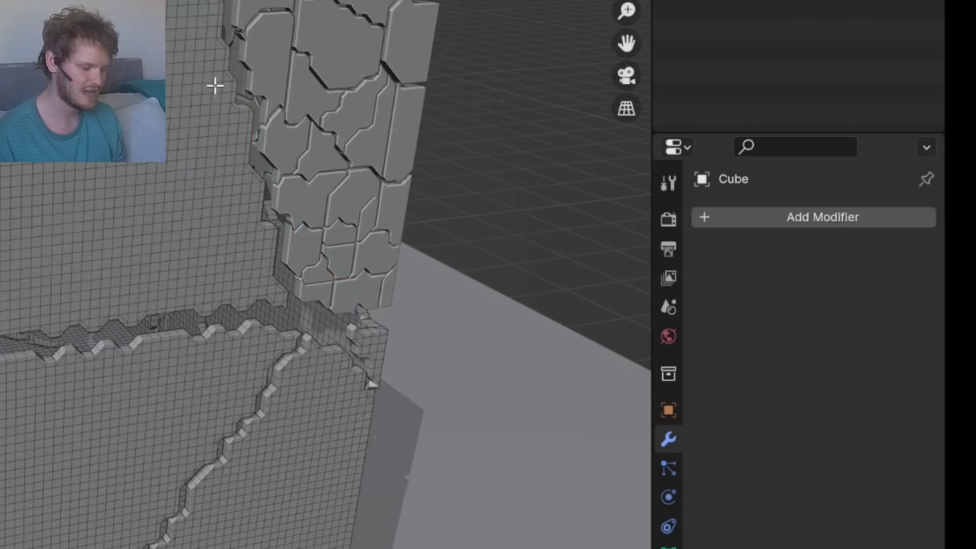
pyautogui.moveTo(213, 84); pyautogui.dragTo(42, 181, button='middle')
pyautogui.moveTo(450, 169); pyautogui.dragTo(444, 196, button='middle')
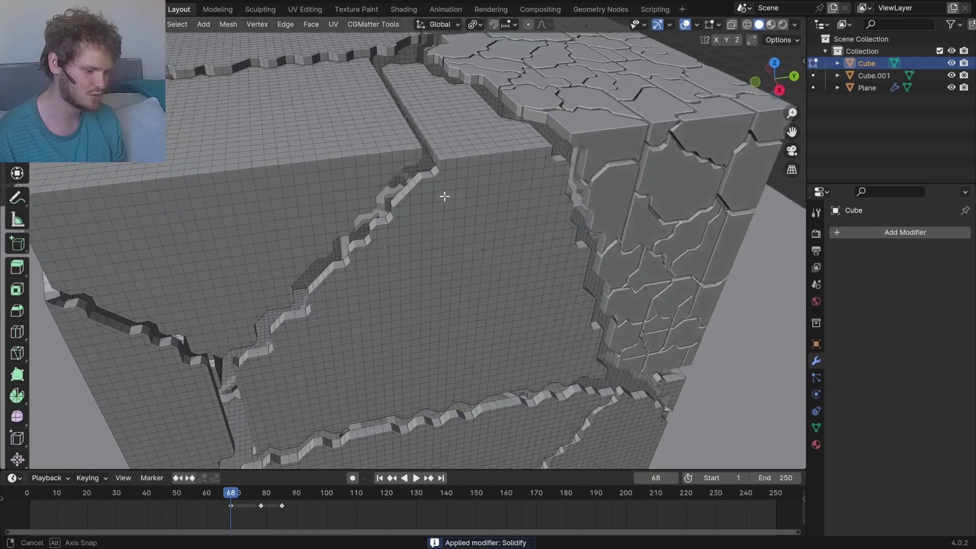
pyautogui.press('Tab')
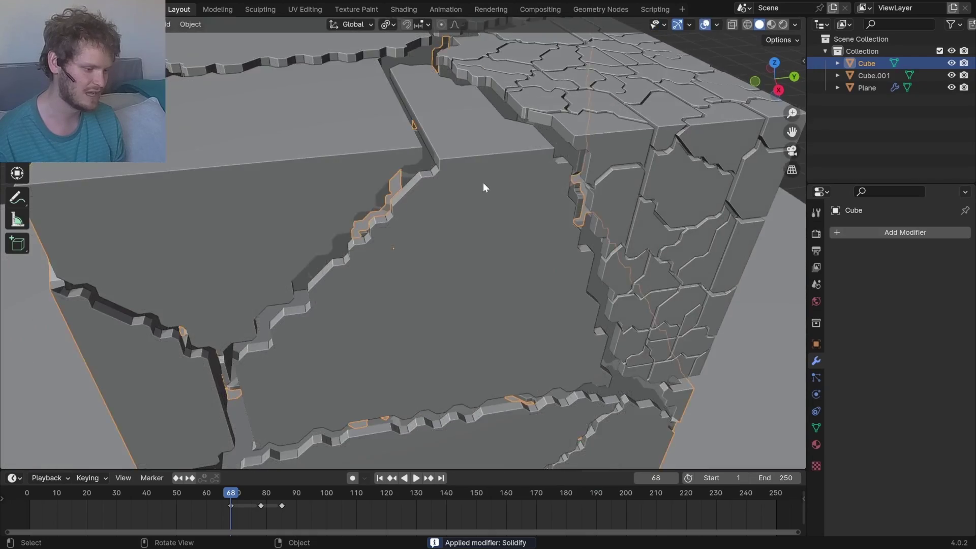
# Step: Select the main cube and the corner shard together and separate their whole meshes by loose parts
pyautogui.scroll(-5, 484, 181)
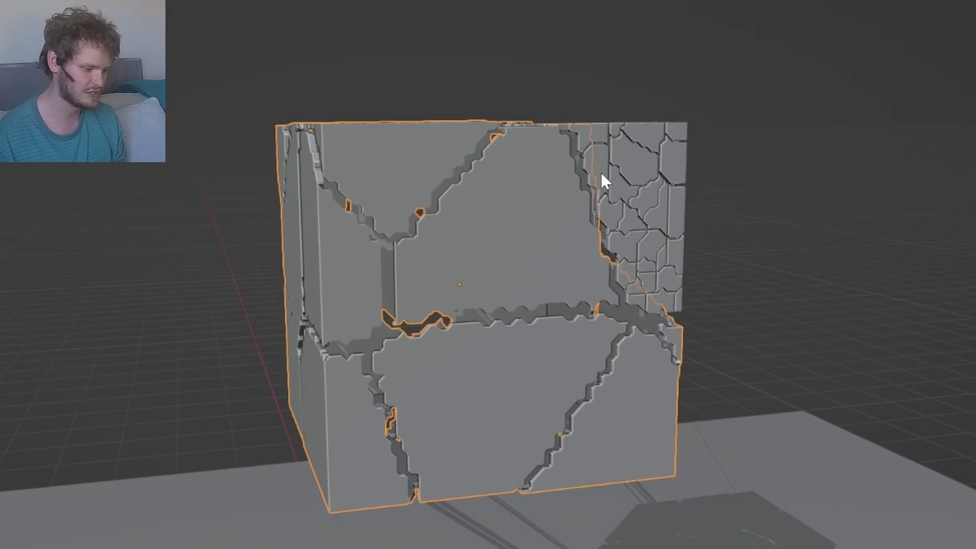
pyautogui.moveTo(600, 172); pyautogui.dragTo(588, 218, button='middle')
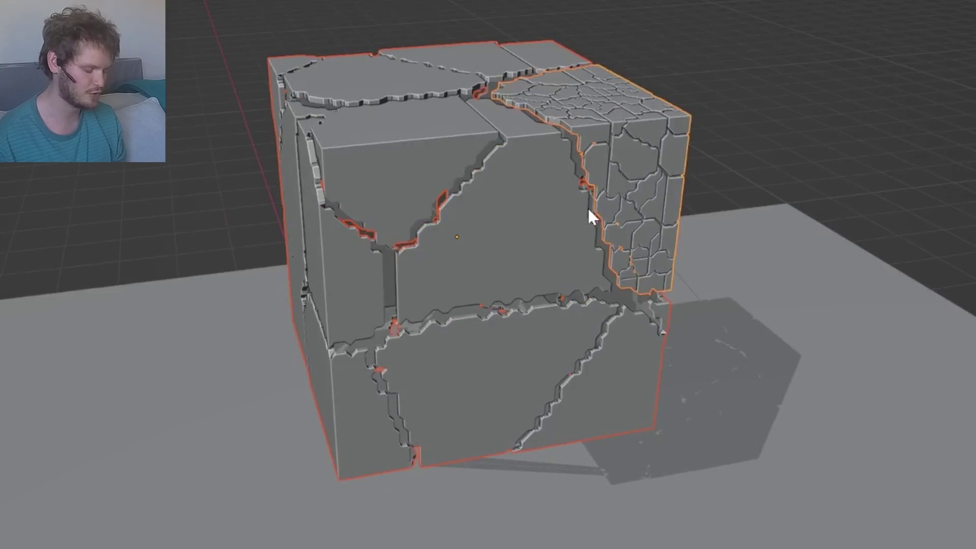
pyautogui.press('Tab')
pyautogui.press('a')
pyautogui.press('F3')
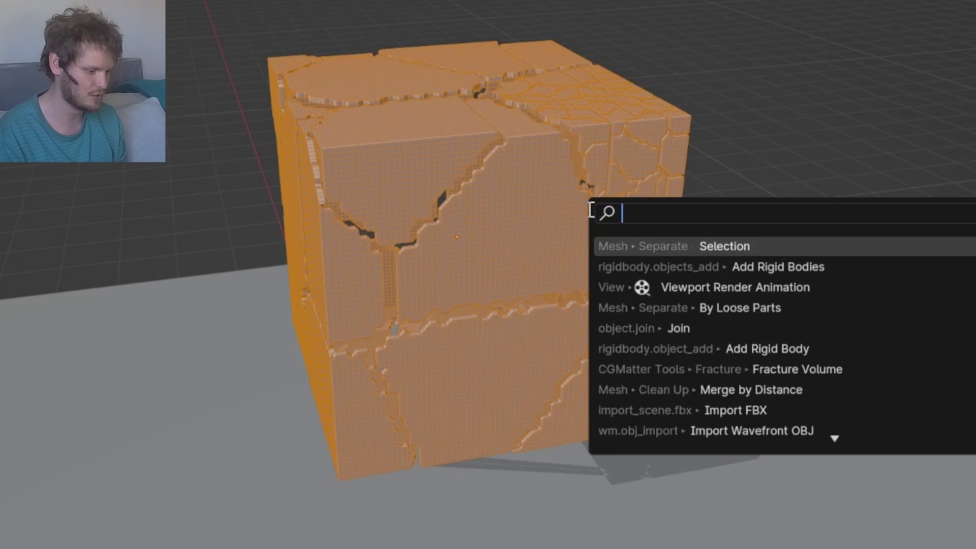
pyautogui.write('separa')
pyautogui.press('Down')
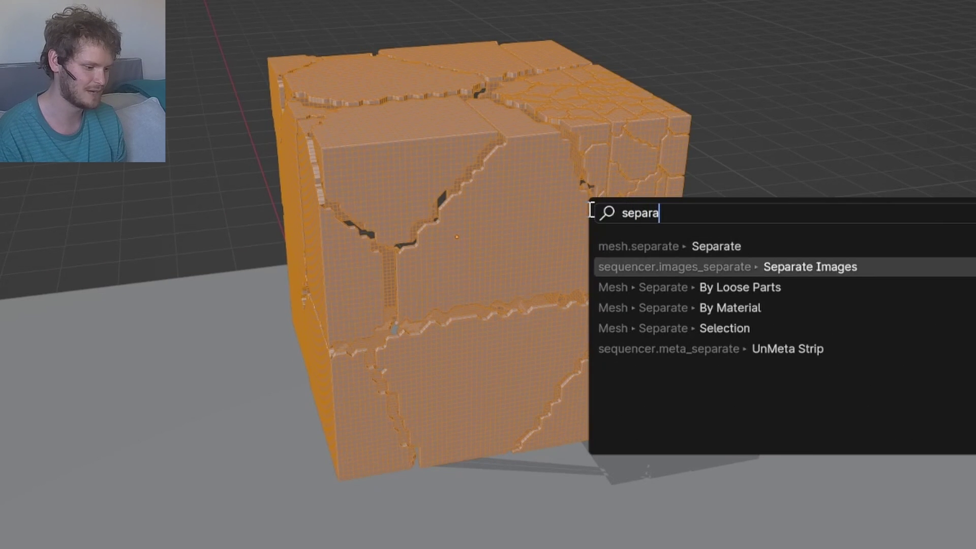
pyautogui.press('Down')
pyautogui.press('Return')
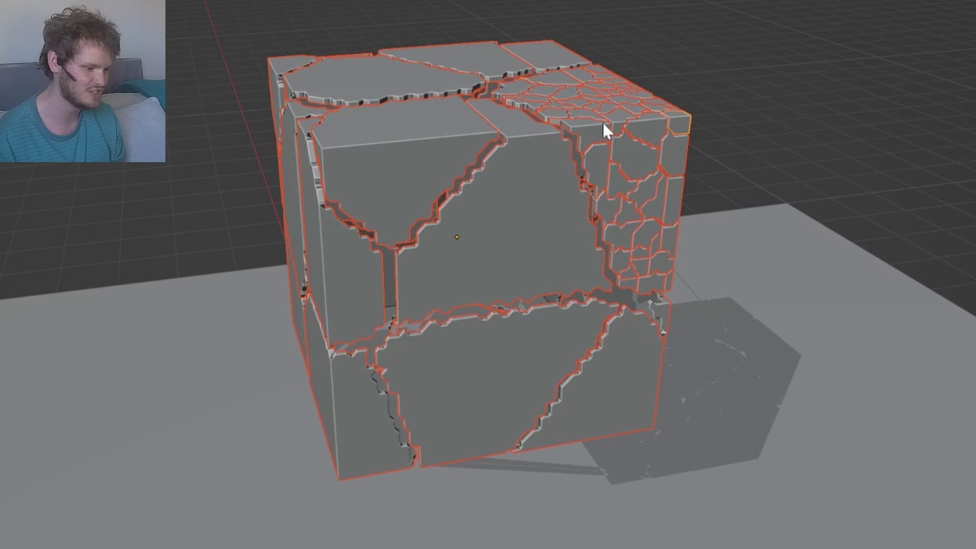
# Step: Return to Object Mode and apply rotation and scale to all the separated cube pieces
pyautogui.press('Tab')
pyautogui.click(593, 135)
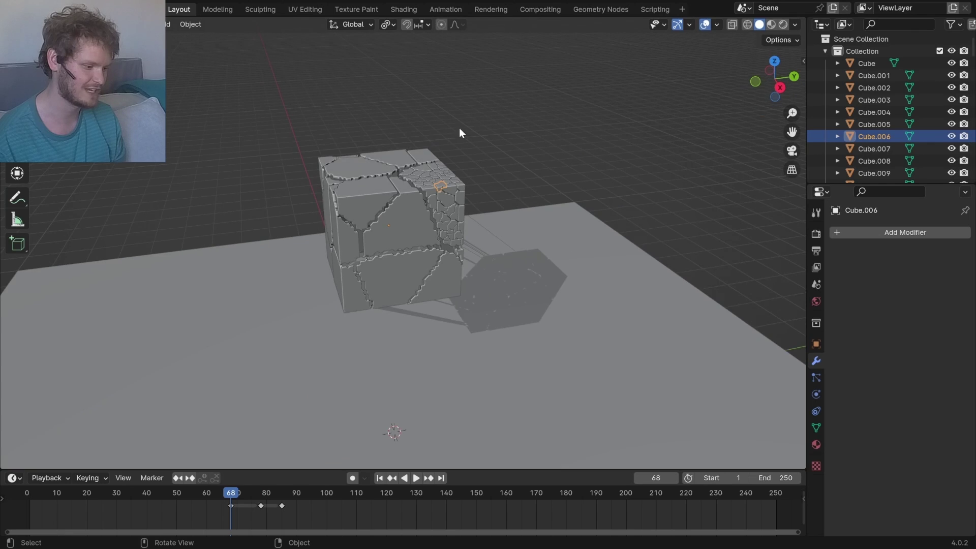
pyautogui.moveTo(459, 132); pyautogui.dragTo(299, 145, button='middle')
pyautogui.moveTo(282, 151); pyautogui.dragTo(474, 311)
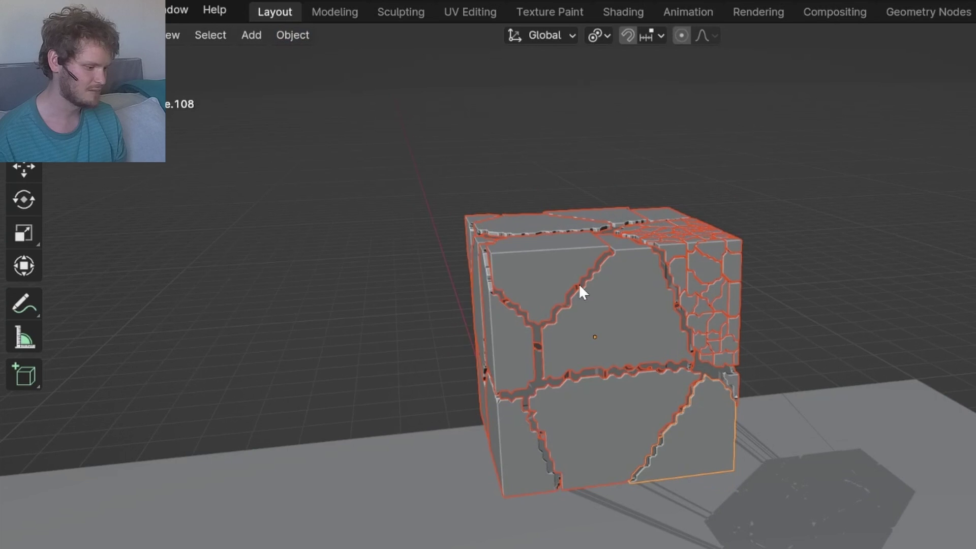
pyautogui.hotkey('ctrl', 'a')
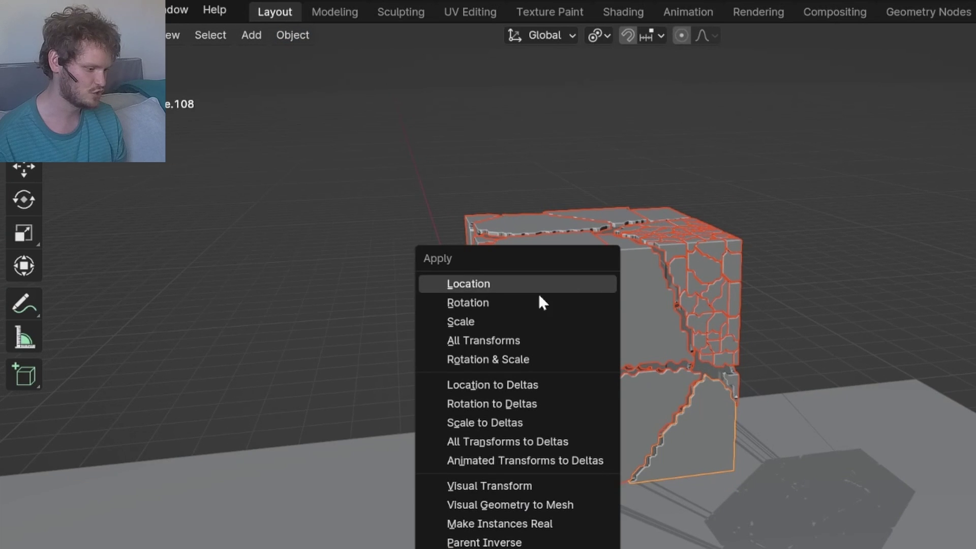
pyautogui.click(514, 359)
# Step: Set the origin of every cube piece to its own geometry
pyautogui.click(299, 34)
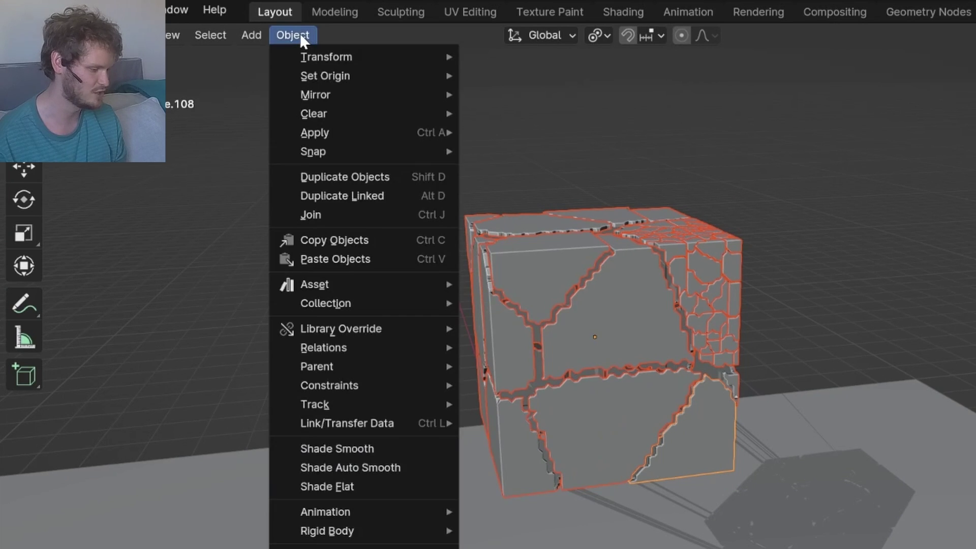
pyautogui.moveTo(332, 75)
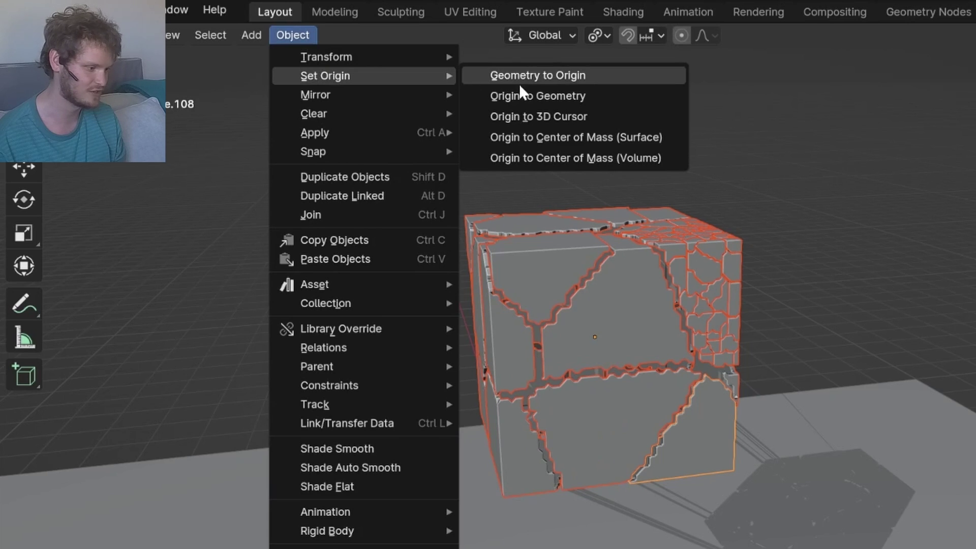
pyautogui.click(547, 100)
pyautogui.moveTo(549, 107); pyautogui.dragTo(731, 218, button='middle')
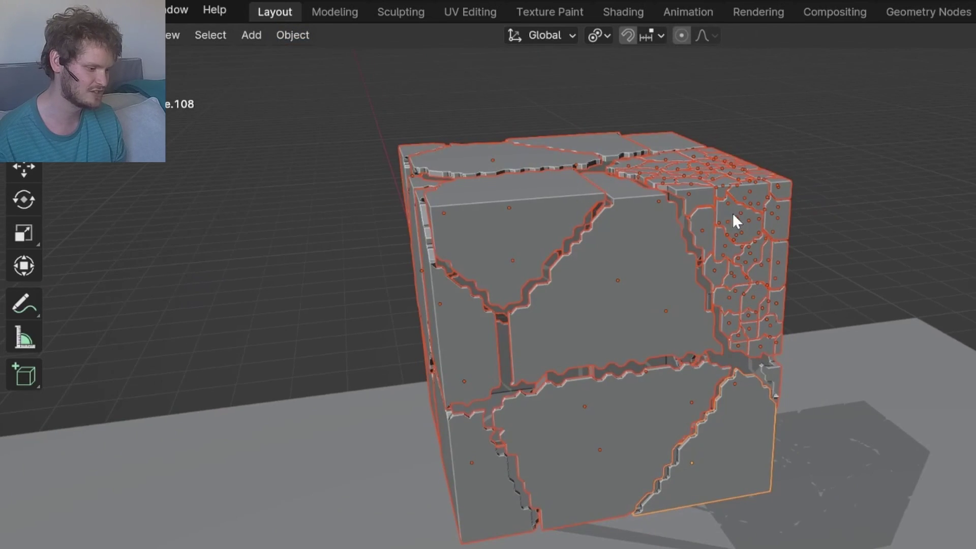
# Step: Add rigid bodies to all the selected cube pieces at once
pyautogui.press('F3')
pyautogui.write('add rigid')
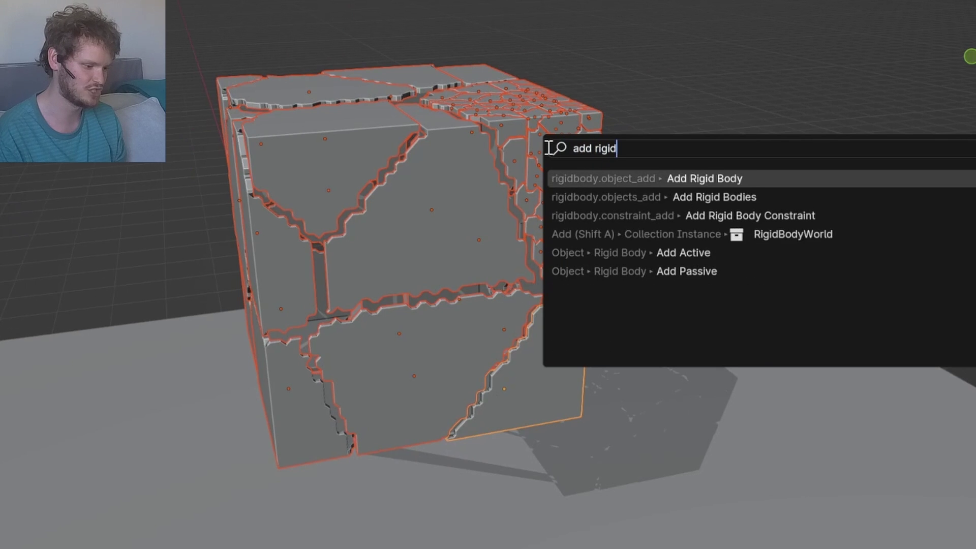
pyautogui.press('Down')
pyautogui.press('Return')
pyautogui.scroll(-3, 645, 134)
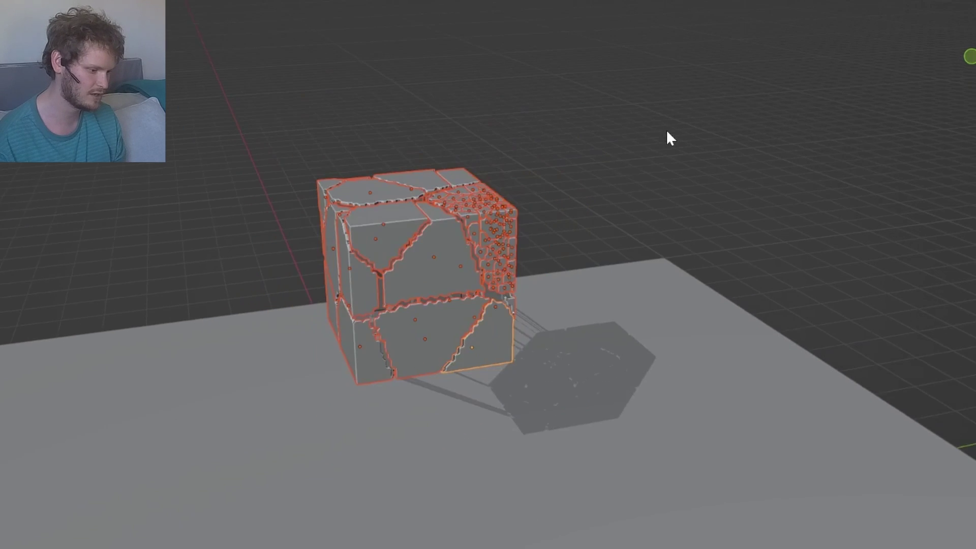
# Step: Replace the ground plane's Collision physics with a Passive rigid body and apply the plane's transform
pyautogui.click(736, 96)
pyautogui.press('space')
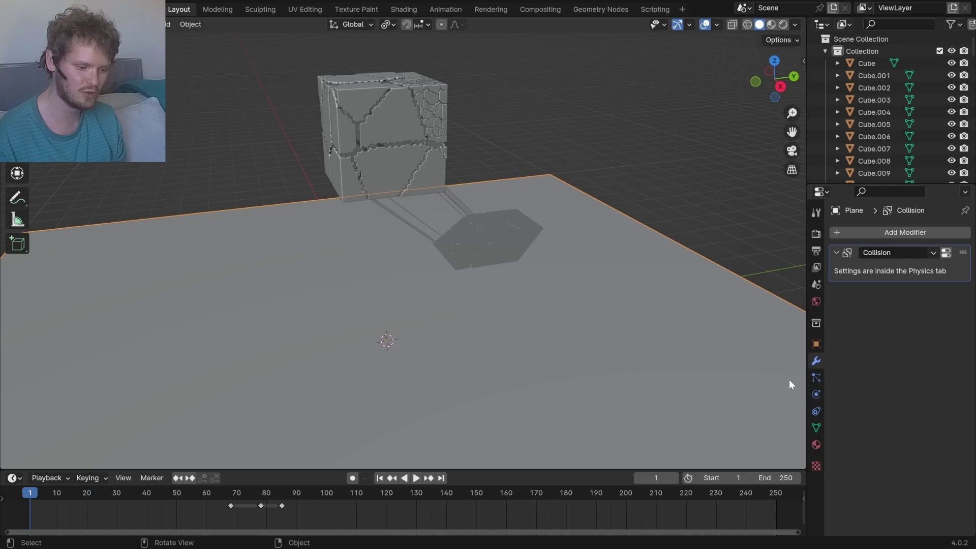
pyautogui.click(816, 394)
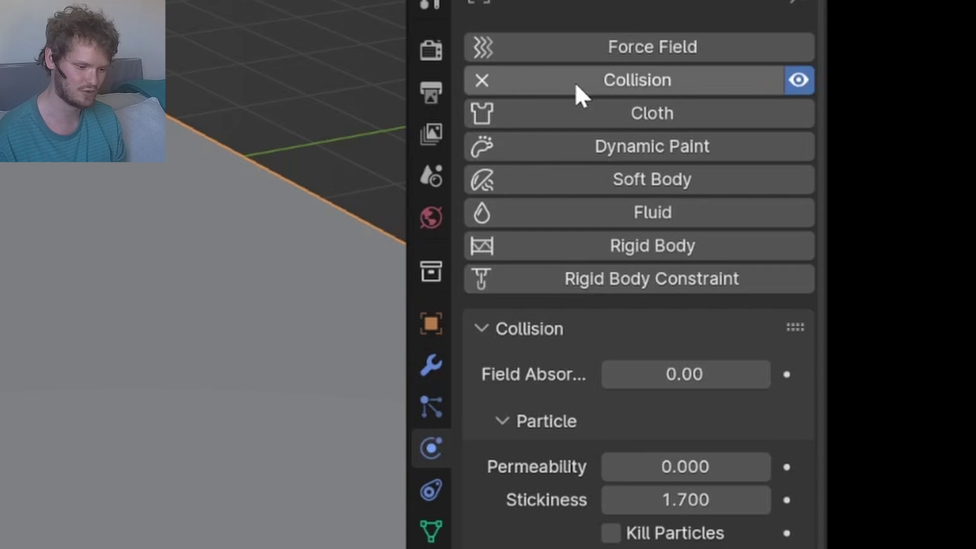
pyautogui.click(874, 246)
pyautogui.click(902, 312)
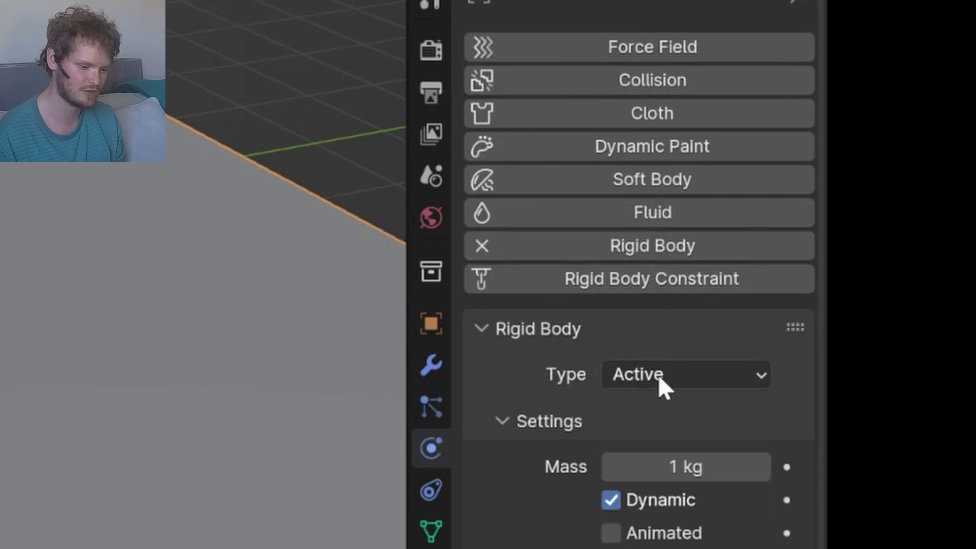
pyautogui.click(658, 374)
pyautogui.click(645, 441)
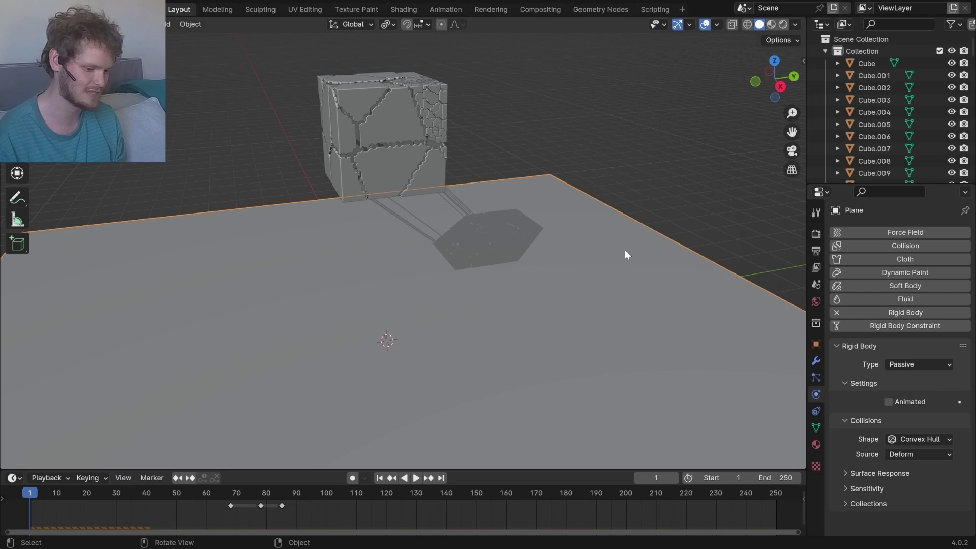
pyautogui.hotkey('ctrl', 'a')
pyautogui.click(624, 249)
# Step: Play back the rigid body simulation of the cube pieces falling onto the ground plane
pyautogui.press('space')
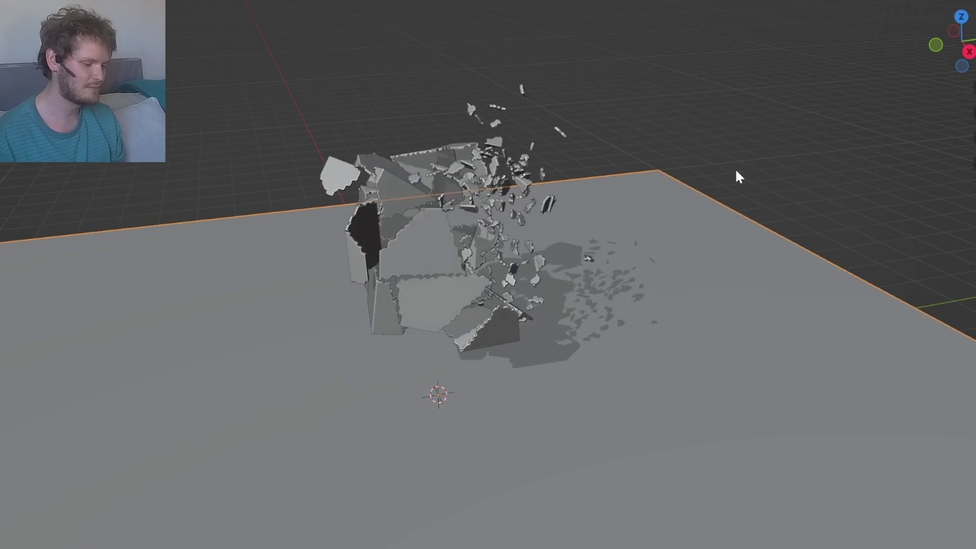
pyautogui.keyDown('shift'); pyautogui.moveTo(592, 248); pyautogui.dragTo(593, 185, button='middle'); pyautogui.keyUp('shift')
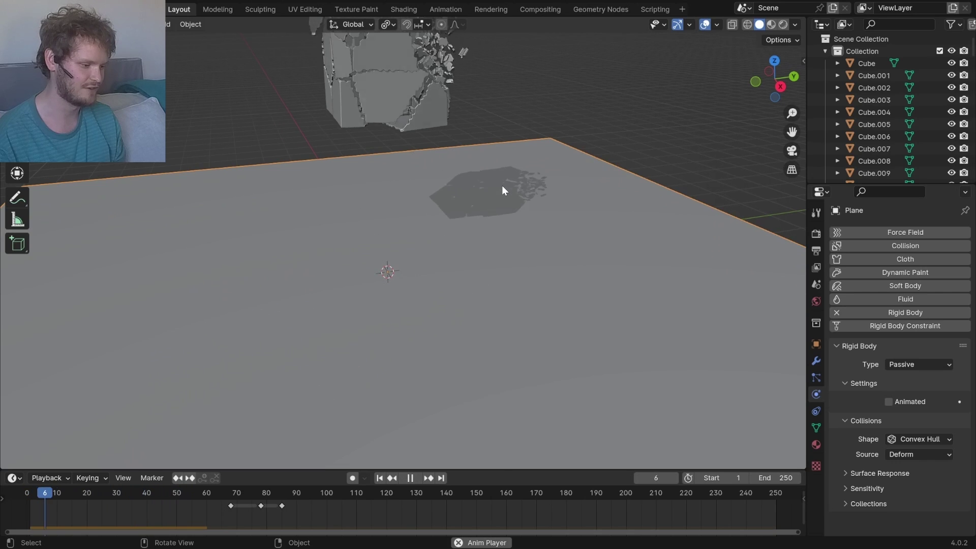
pyautogui.press('Escape')
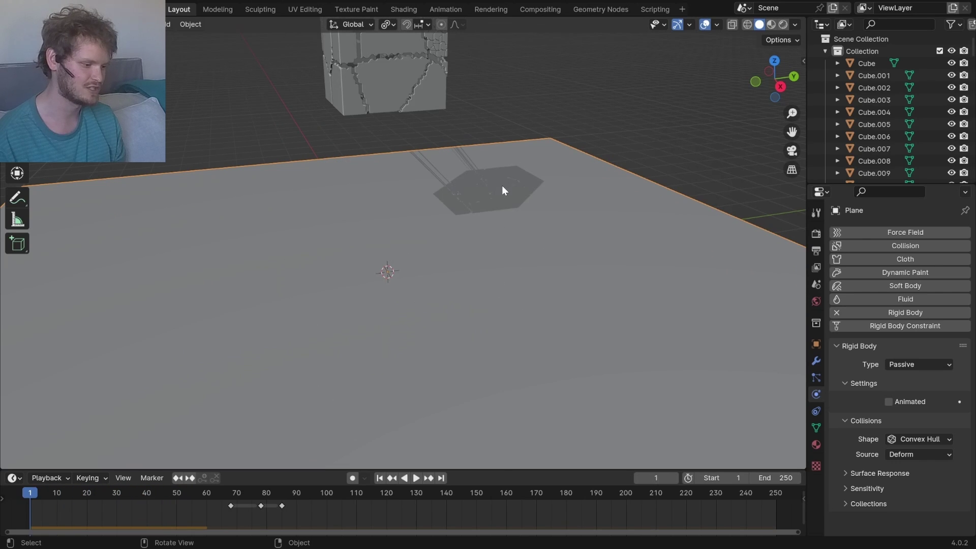
pyautogui.press('space')
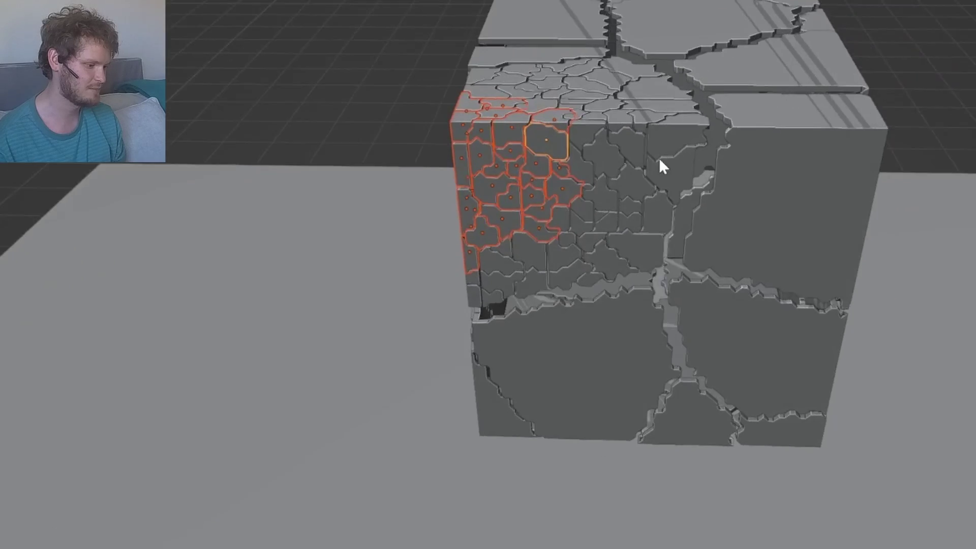
# Step: Connect the selected small fragments at the cube's corner with rigid body constraints and play back the simulation
pyautogui.moveTo(662, 167); pyautogui.dragTo(597, 175, button='middle')
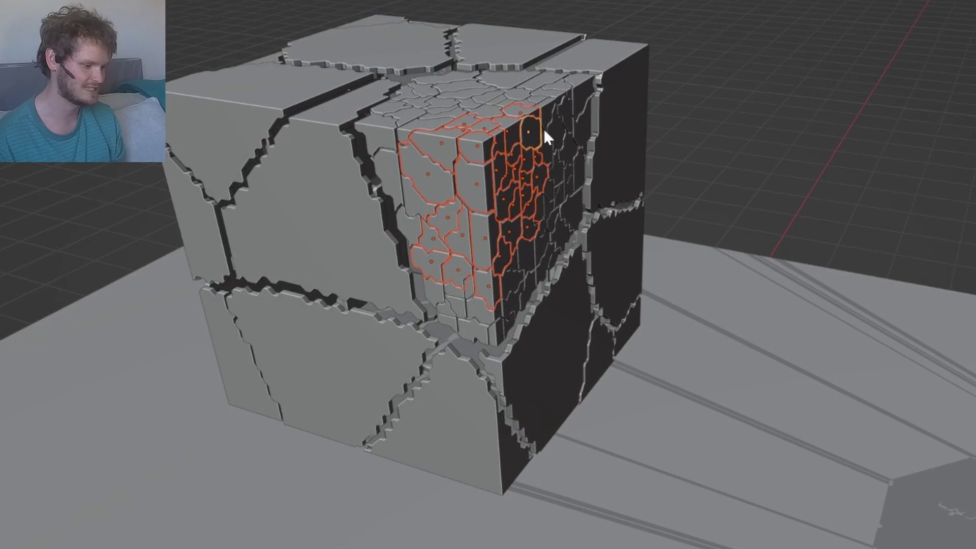
pyautogui.press('F3')
pyautogui.write('conne')
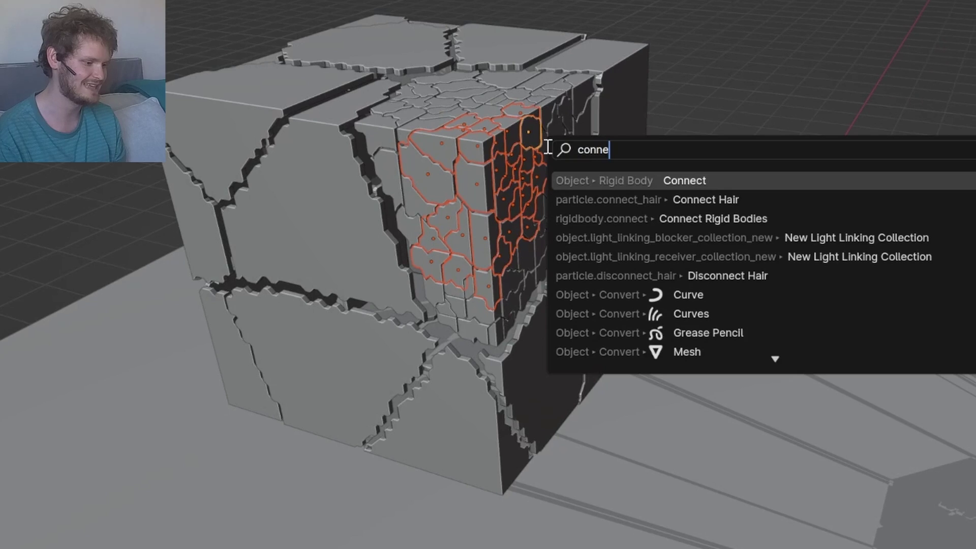
pyautogui.press('Return')
pyautogui.moveTo(506, 192); pyautogui.dragTo(648, 178, button='middle')
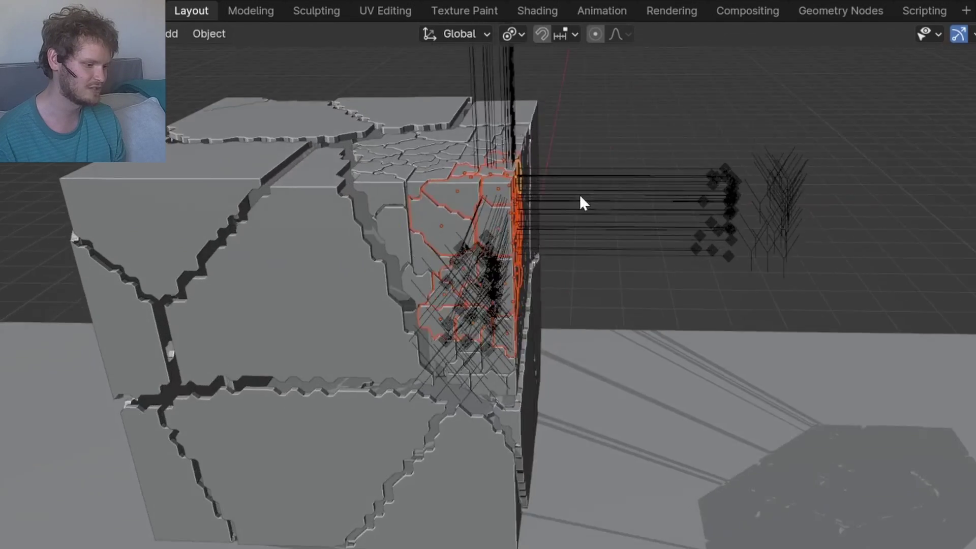
pyautogui.scroll(-8, 611, 199)
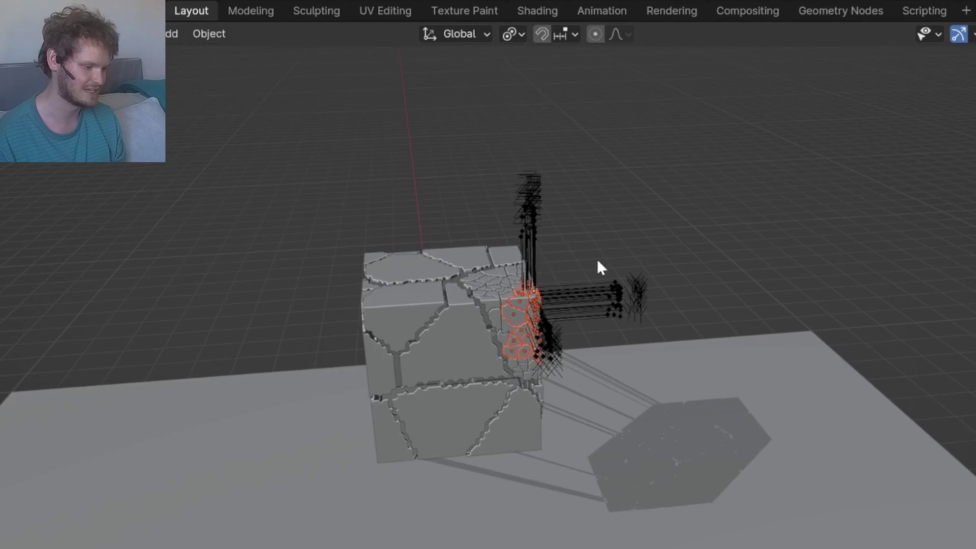
pyautogui.press('space')
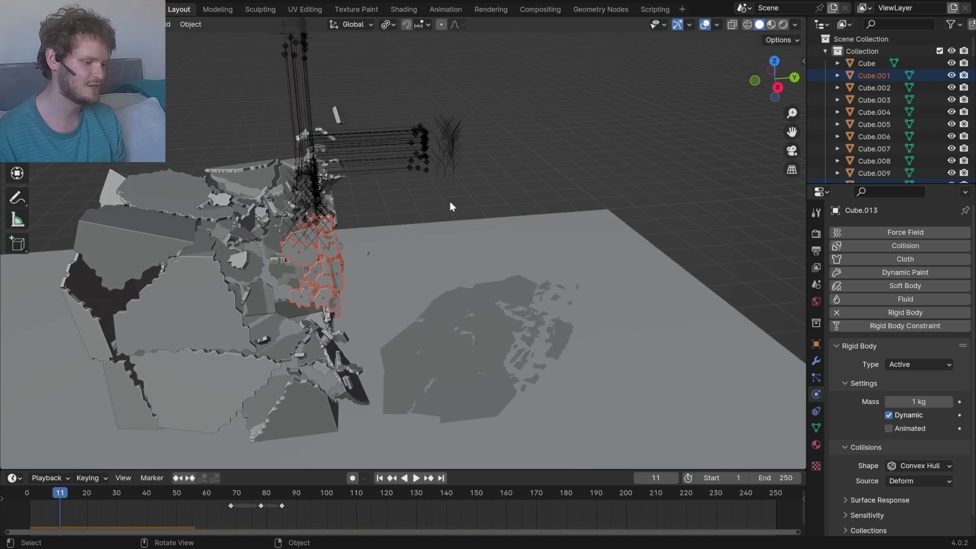
pyautogui.moveTo(449, 202); pyautogui.dragTo(399, 104)
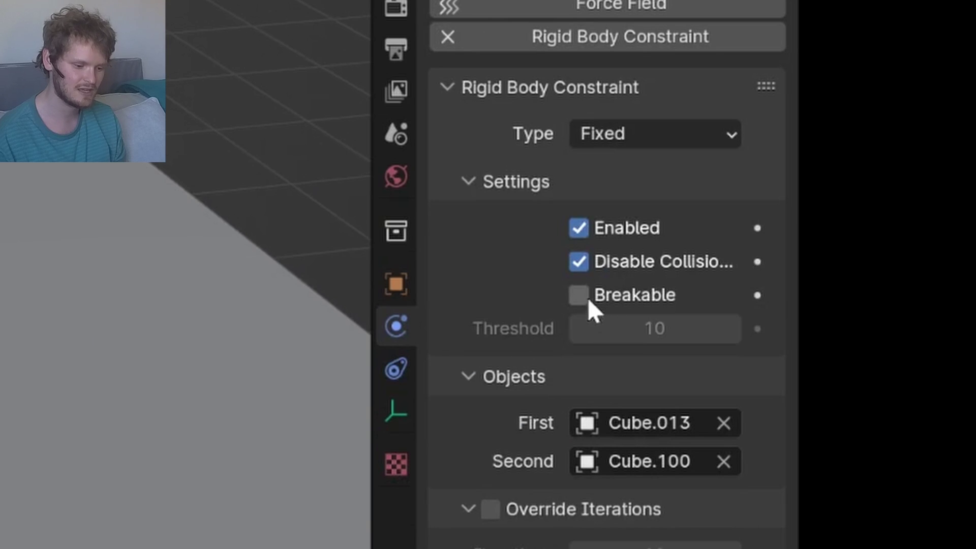
# Step: Make the fixed rigid body constraint between the corner fragments breakable
pyautogui.click(579, 295)
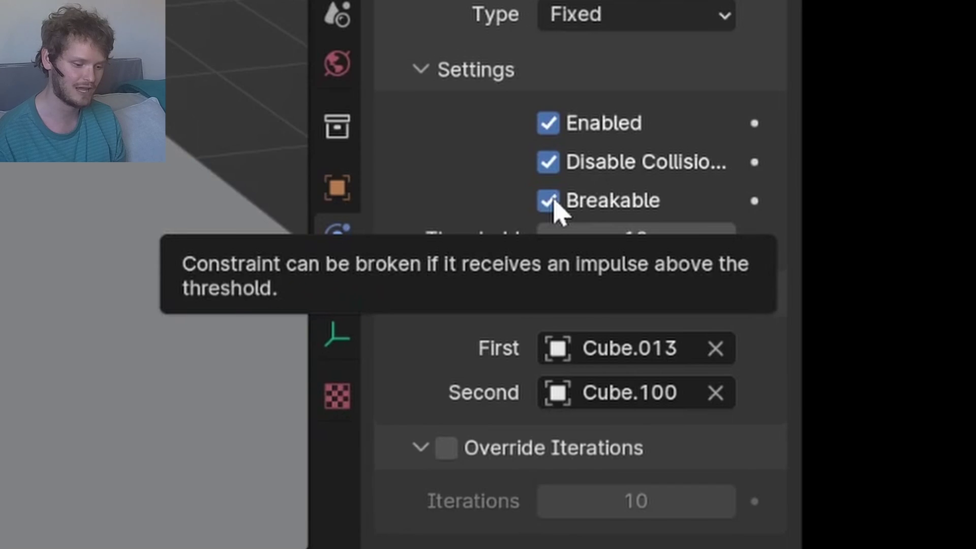
pyautogui.rightClick(581, 298)
pyautogui.click(414, 428)
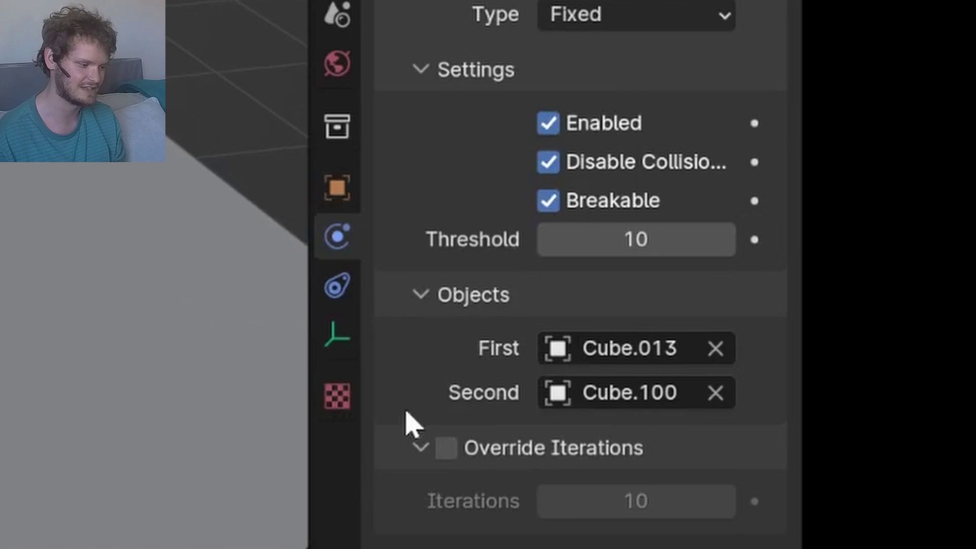
pyautogui.scroll(-2, 153, 356)
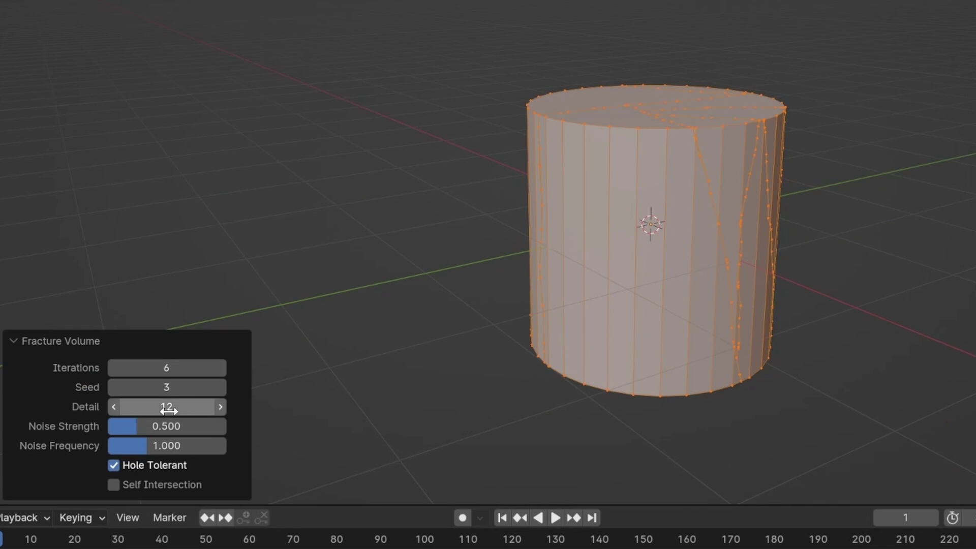
# Step: Set the Fracture Volume detail of the cylinder to 40
pyautogui.write('40')
pyautogui.doubleClick(169, 426)
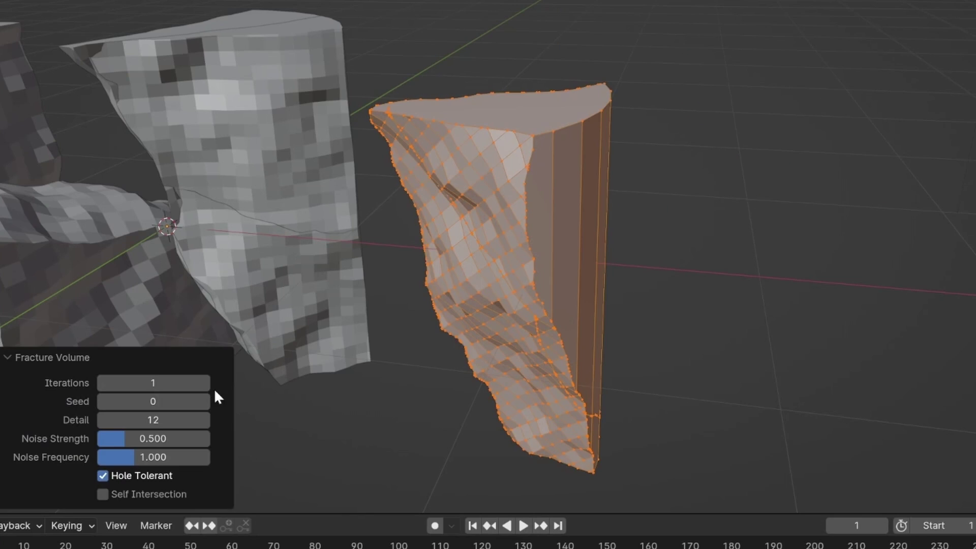
pyautogui.press('s')
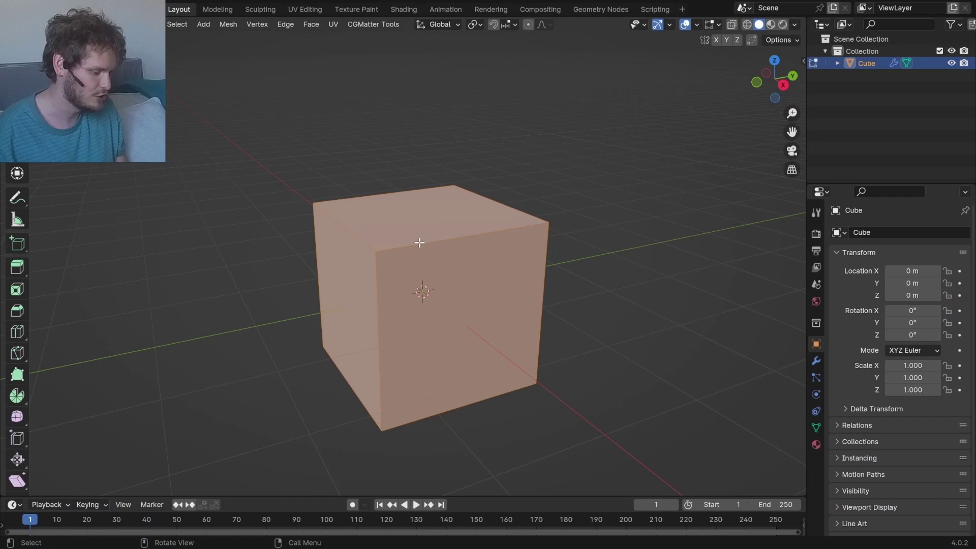
# Step: Run Fracture Volume on the new cube's mesh, show its settings and inspect the resulting crack
pyautogui.press('F3')
pyautogui.write('volum')
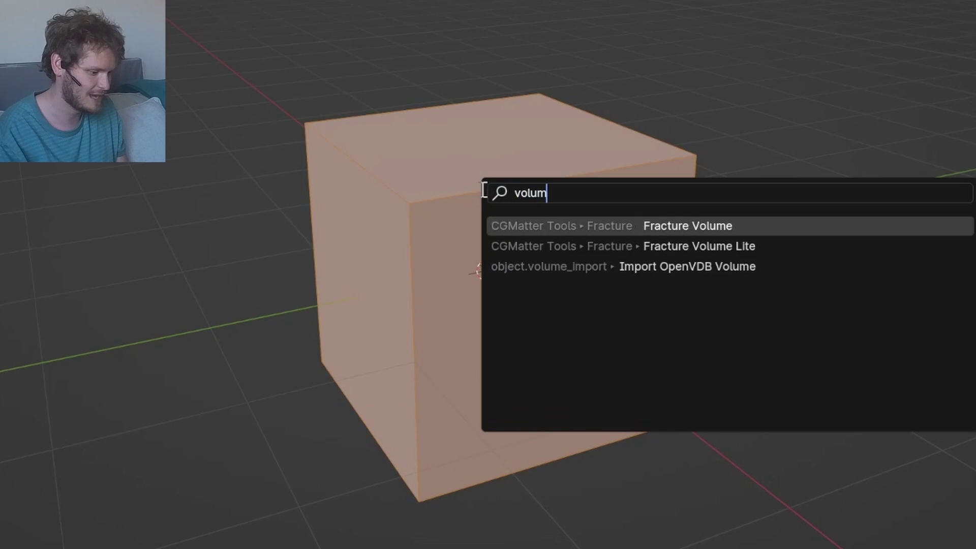
pyautogui.press('Return')
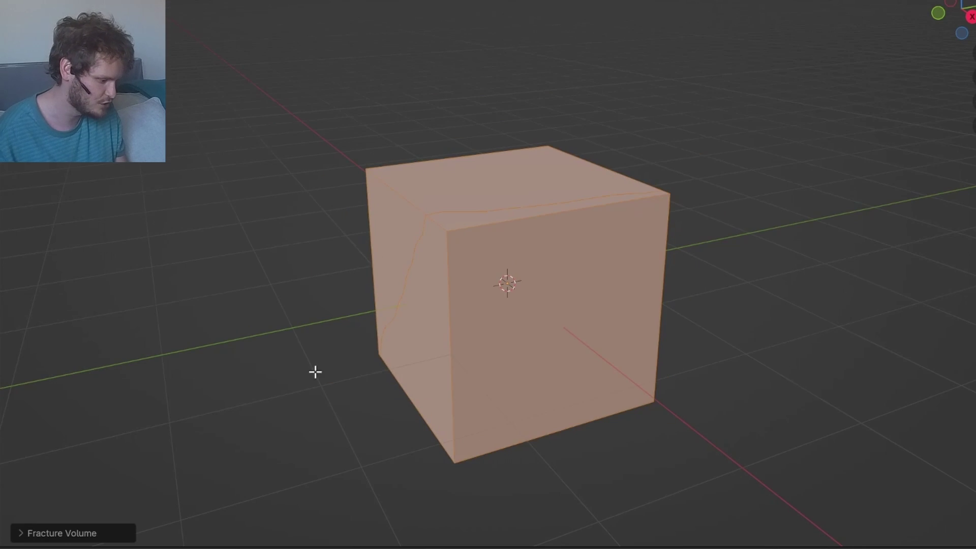
pyautogui.click(62, 533)
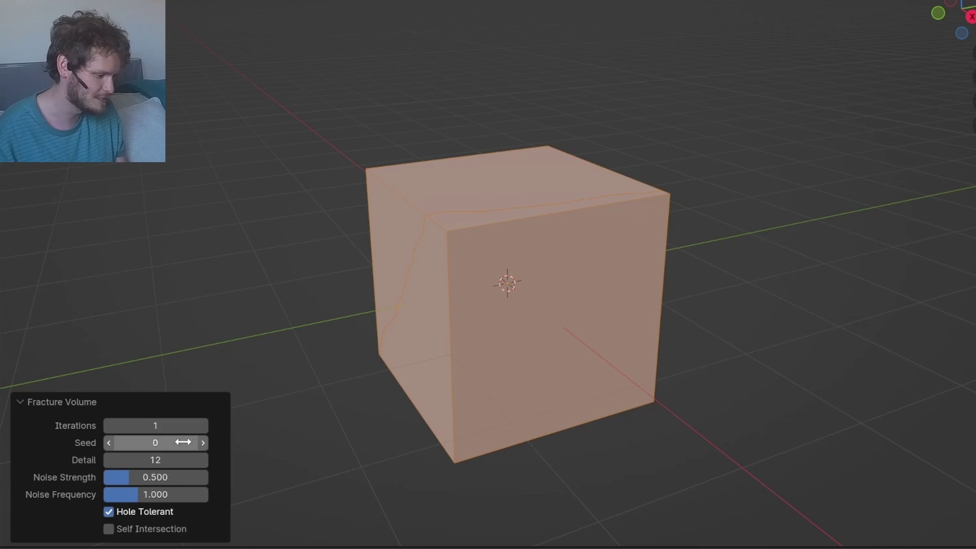
pyautogui.moveTo(455, 235); pyautogui.dragTo(548, 232, button='middle')
pyautogui.scroll(2, 484, 239)
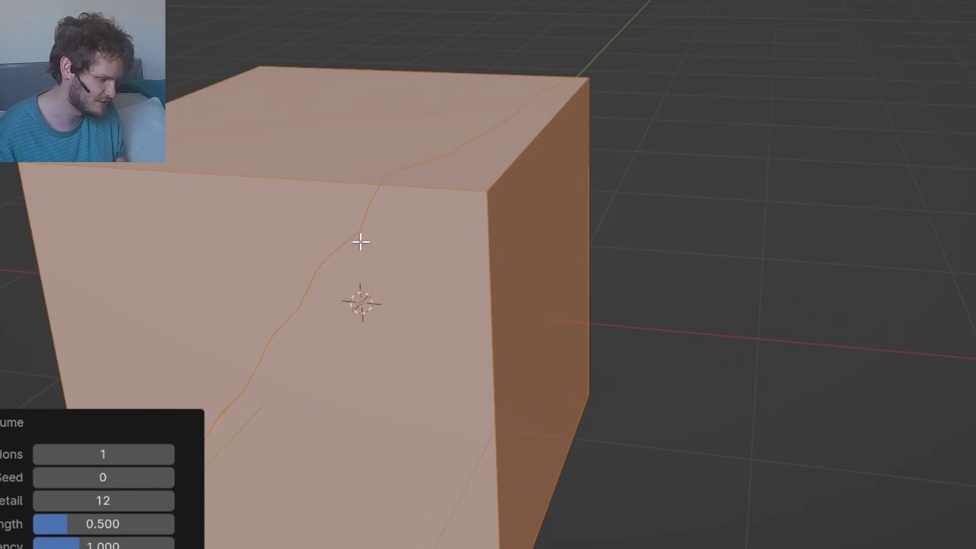
pyautogui.moveTo(360, 242); pyautogui.dragTo(619, 202, button='middle')
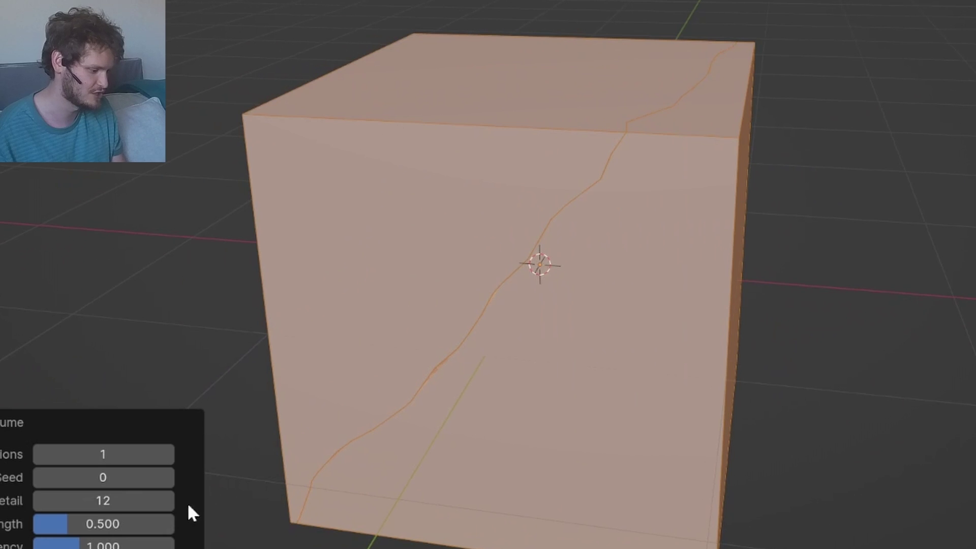
# Step: Raise the cube's Fracture Volume iterations to 12
pyautogui.click(202, 452)
pyautogui.click(202, 452)
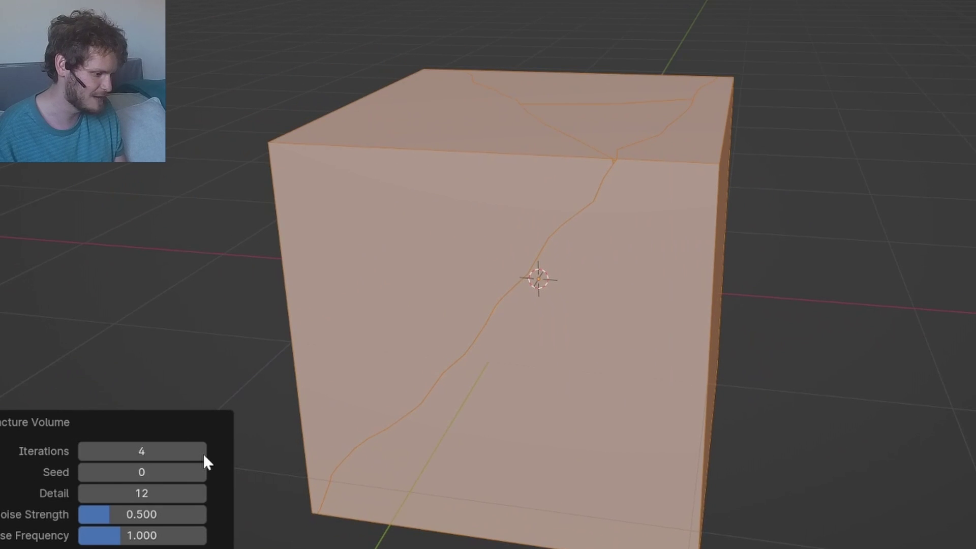
pyautogui.click(202, 452)
pyautogui.click(202, 452)
pyautogui.moveTo(372, 231); pyautogui.dragTo(412, 250, button='middle')
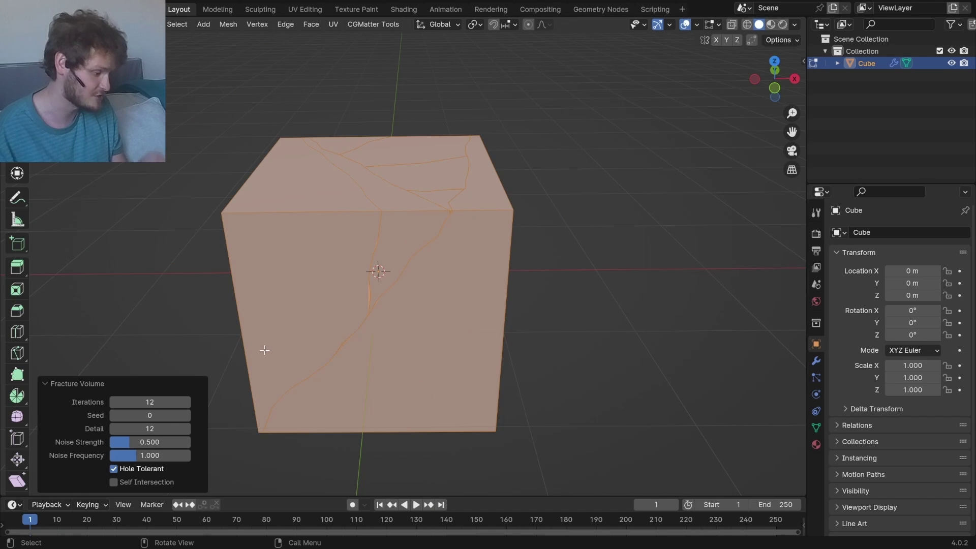
# Step: Set the cube's fracture noise strength to 1 and its detail to 40
pyautogui.click(163, 444)
pyautogui.write('1')
pyautogui.press('Return')
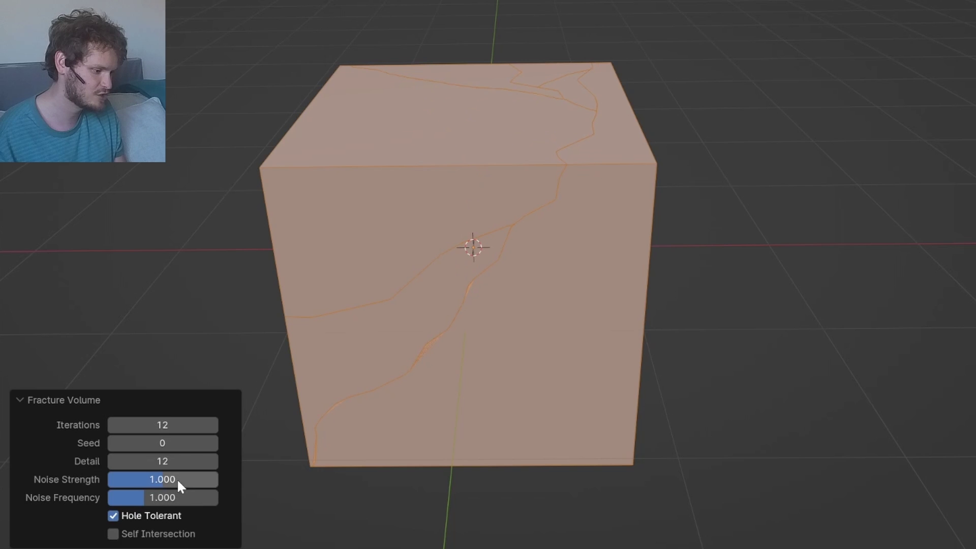
pyautogui.moveTo(525, 183); pyautogui.dragTo(507, 192, button='middle')
pyautogui.click(177, 460)
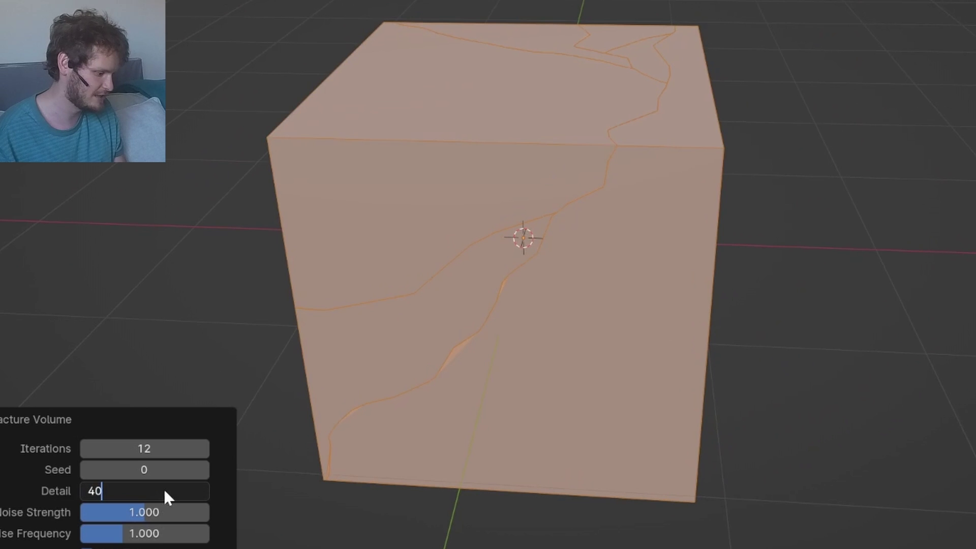
pyautogui.press('Return')
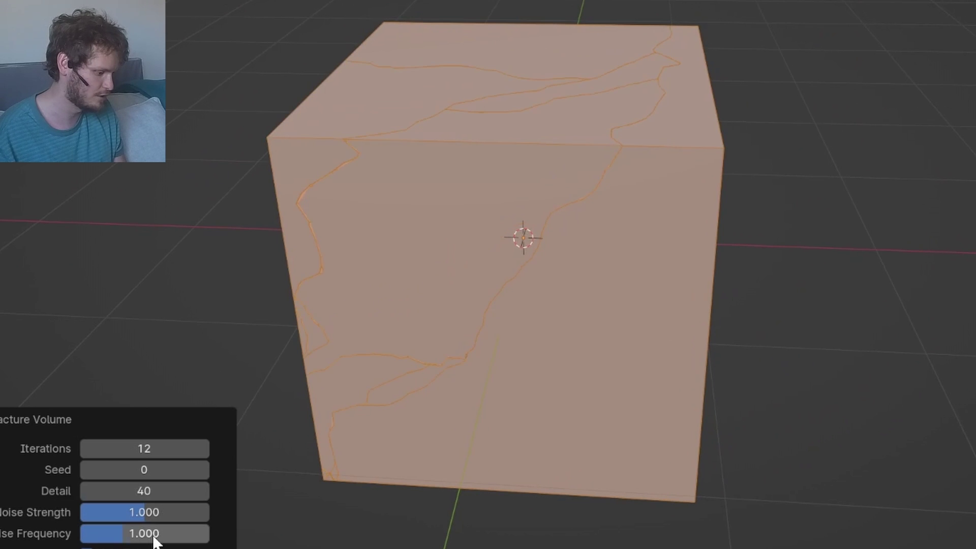
# Step: Set the Fracture Volume seed of the cube to 3
pyautogui.click(168, 470)
pyautogui.write('3')
pyautogui.press('Return')
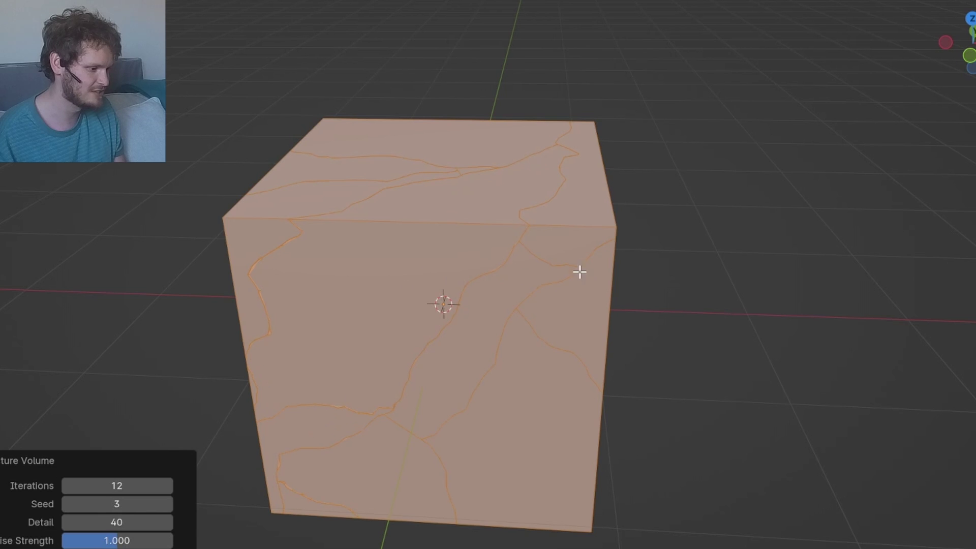
# Step: Select all of the fractured cube's pieces and scale them down about their individual origins to open gaps between them
pyautogui.click(708, 264)
pyautogui.press('a')
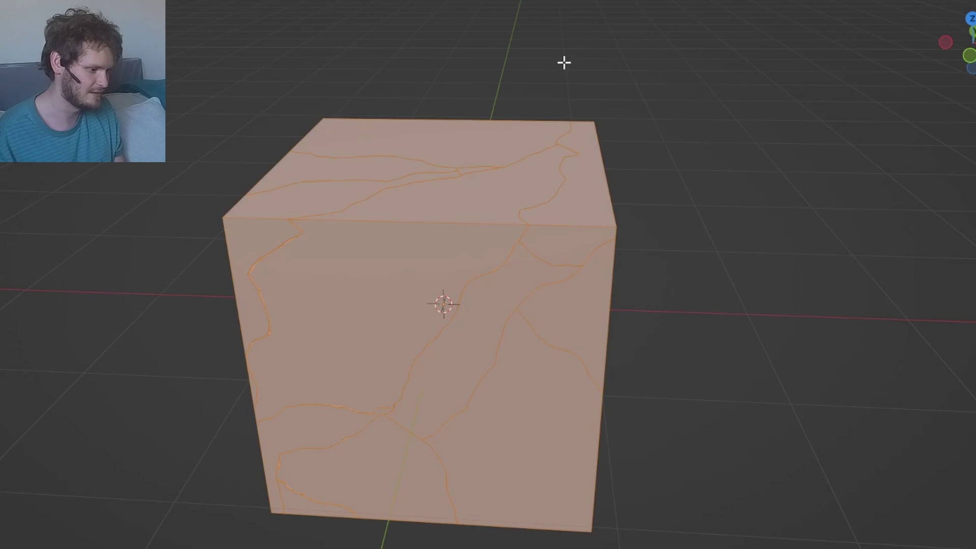
pyautogui.click(610, 2)
pyautogui.click(602, 44)
pyautogui.press('s')
pyautogui.click(662, 172)
# Step: Move one upper corner chunk away from the rest of the fractured cube
pyautogui.press('Tab')
pyautogui.moveTo(549, 227); pyautogui.dragTo(617, 211, button='middle')
pyautogui.press('Tab')
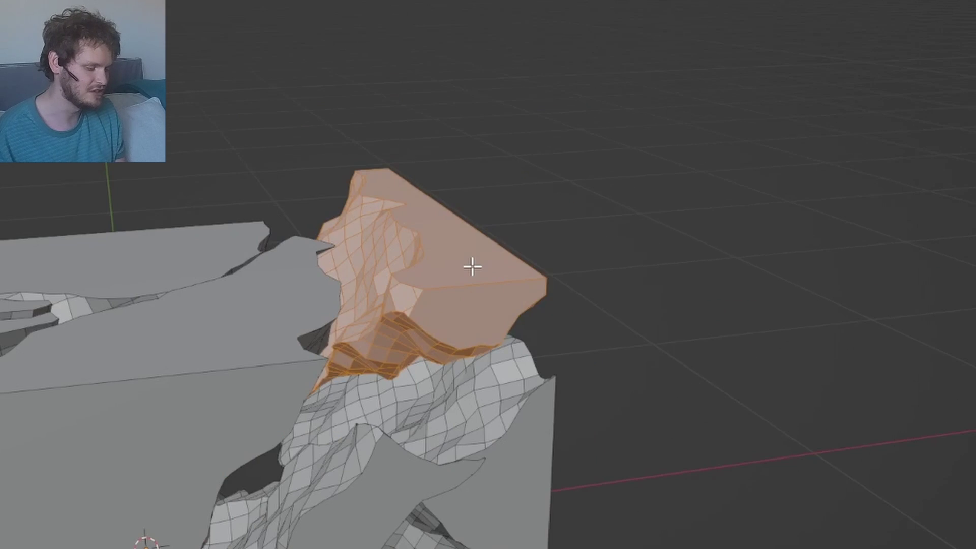
pyautogui.press('g')
pyautogui.click(679, 145)
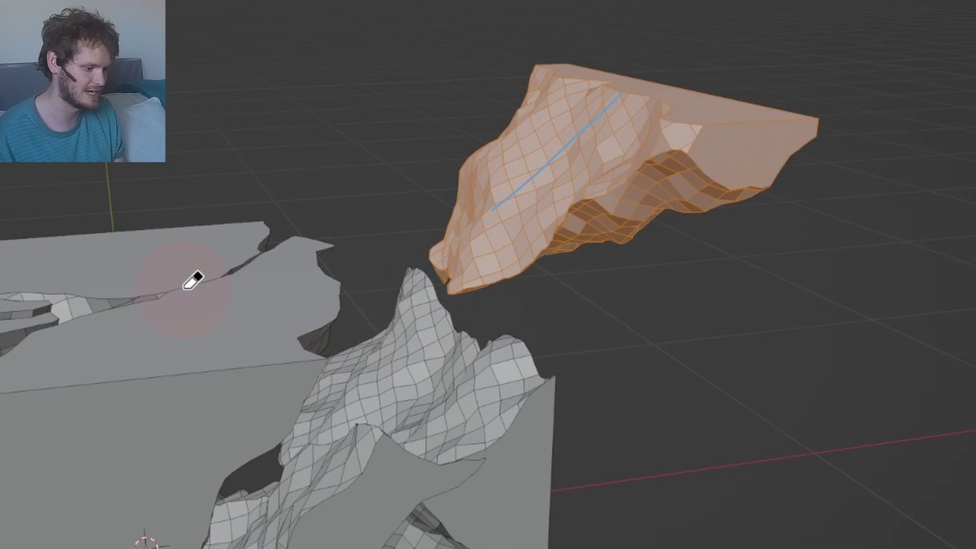
# Step: Run Fracture Volume on the separated chunk with 10 iterations
pyautogui.moveTo(528, 149); pyautogui.dragTo(376, 234, button='middle')
pyautogui.scroll(2, 398, 196)
pyautogui.press('F3')
pyautogui.click(526, 267)
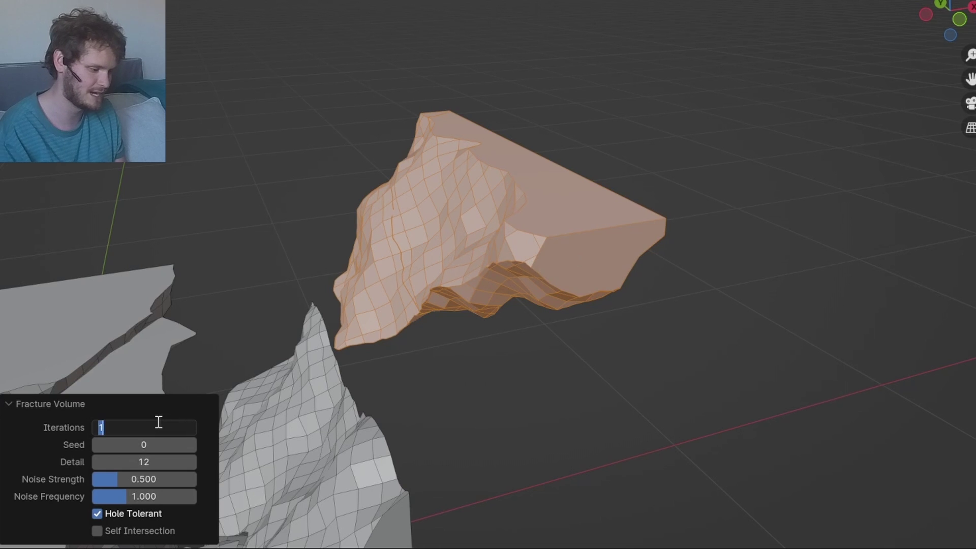
pyautogui.click(160, 427)
pyautogui.write('10')
pyautogui.press('Return')
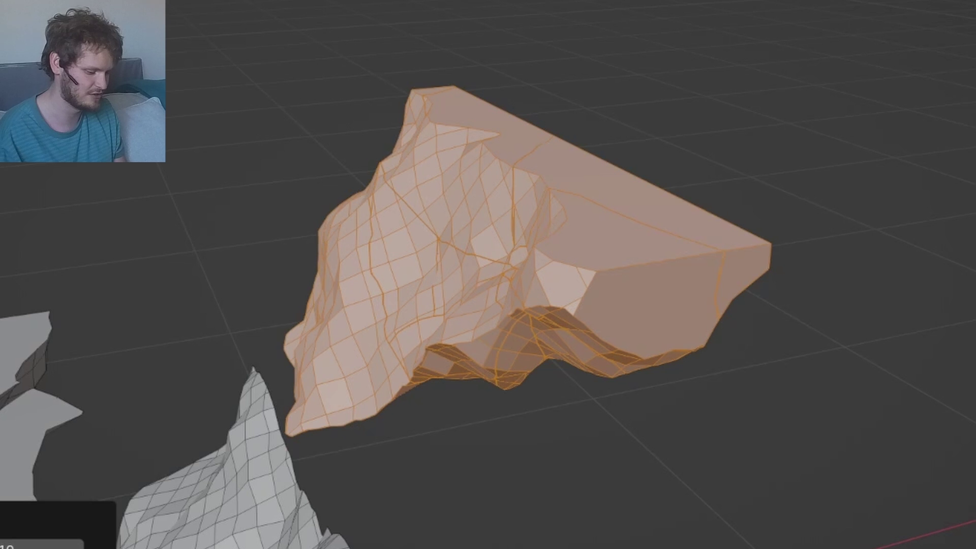
# Step: Scale the chunk's new fragments down about their individual origins, leave mesh editing and inspect the fractured pieces
pyautogui.press('s')
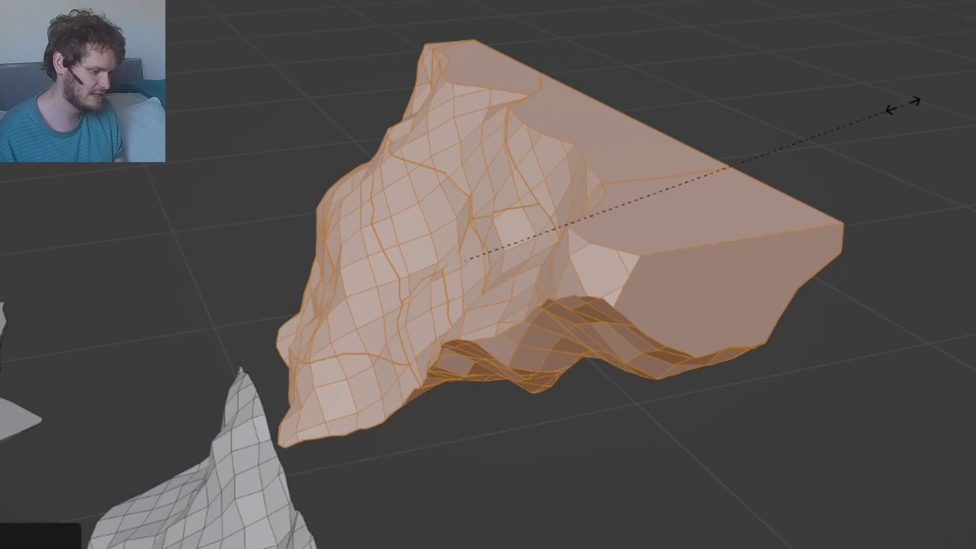
pyautogui.click(750, 139)
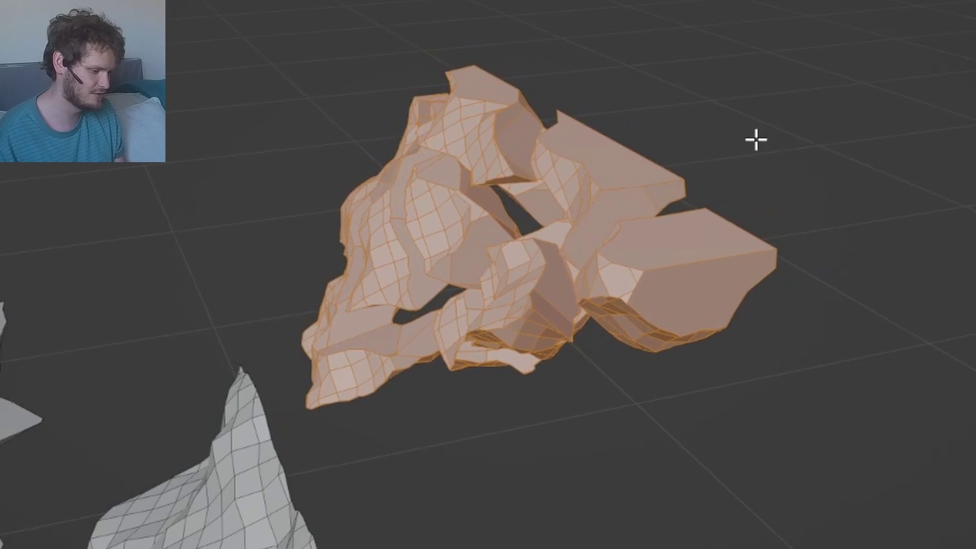
pyautogui.press('Tab')
pyautogui.scroll(-4, 753, 138)
pyautogui.moveTo(447, 279); pyautogui.dragTo(469, 284, button='middle')
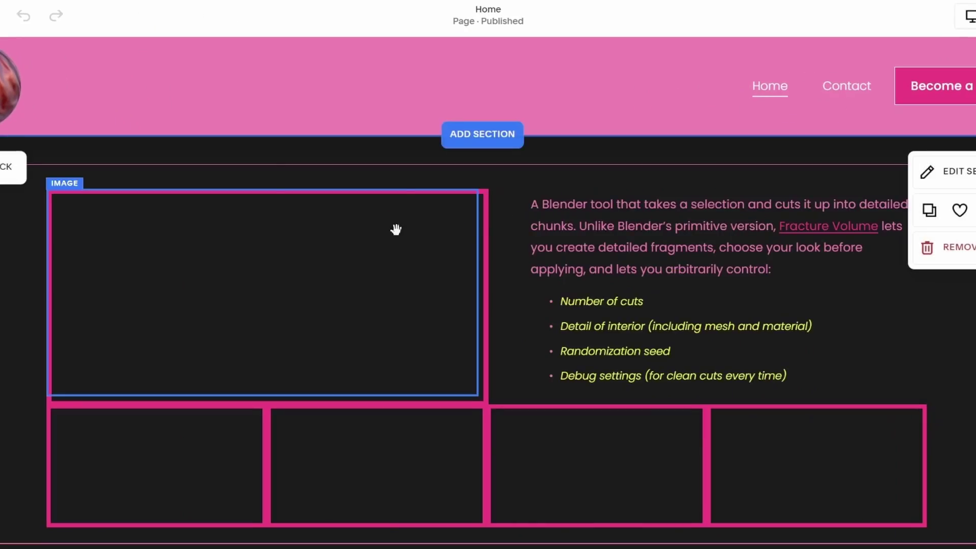
# Step: Switch to the website editor and move the fractured skull image up onto the feature list beside the Fracture Volume banner
pyautogui.scroll(-4, 396, 230)
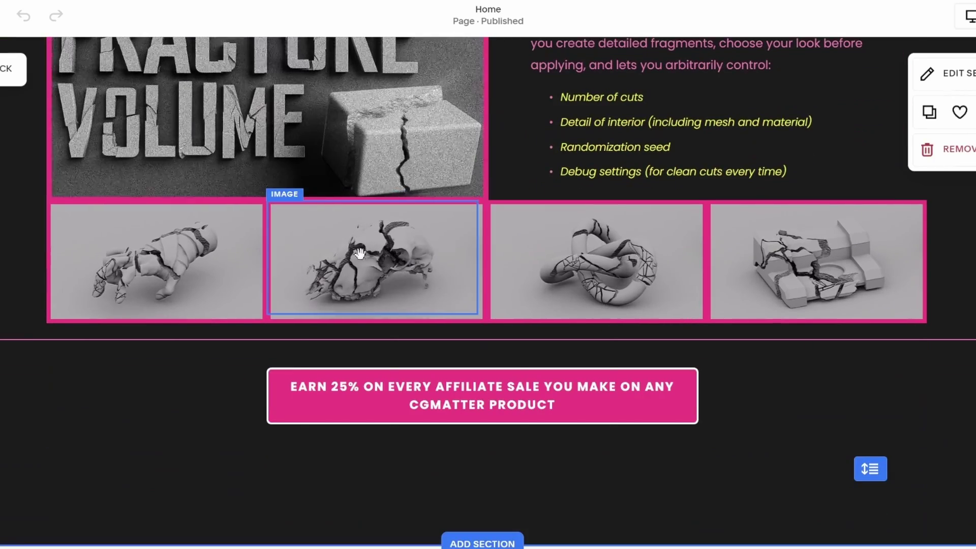
pyautogui.moveTo(359, 252); pyautogui.dragTo(608, 118)
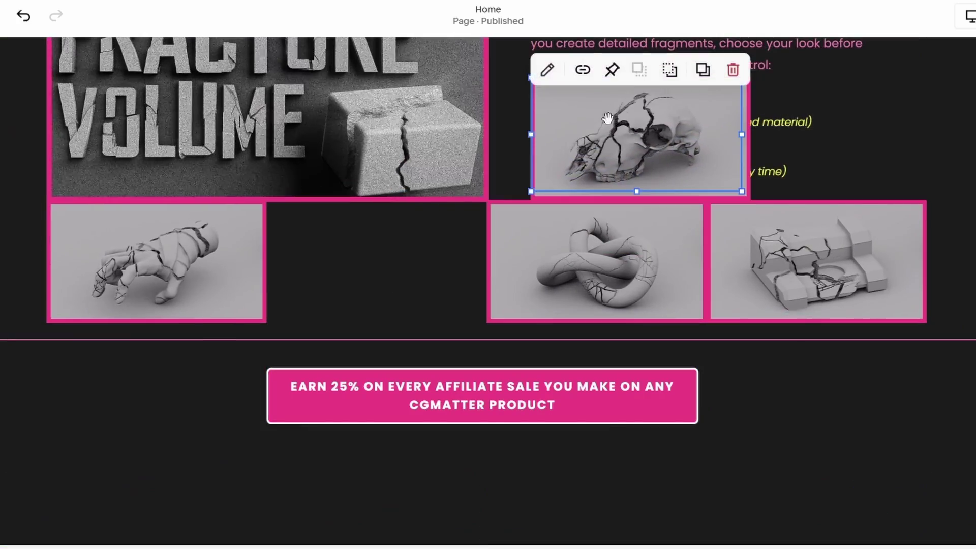